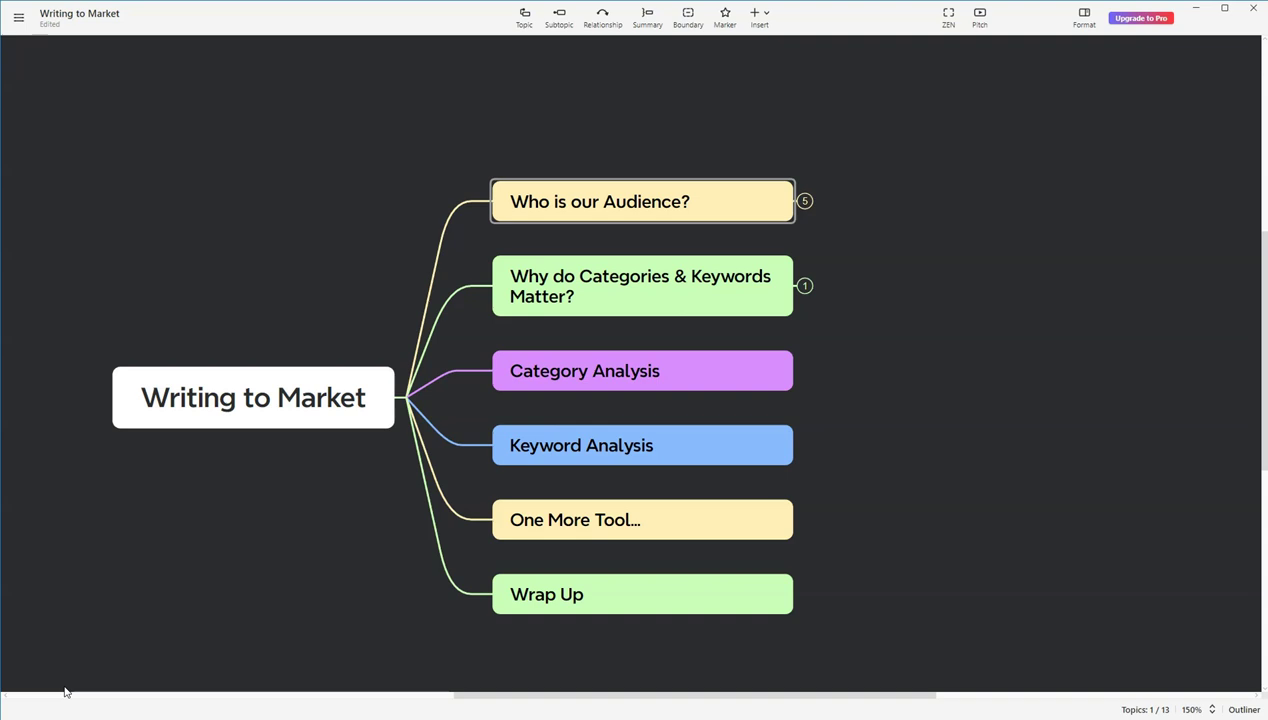
Step: Expand the Who is our Audience? topic in XMind to reveal its five subtopics
key(ctrl+slash)
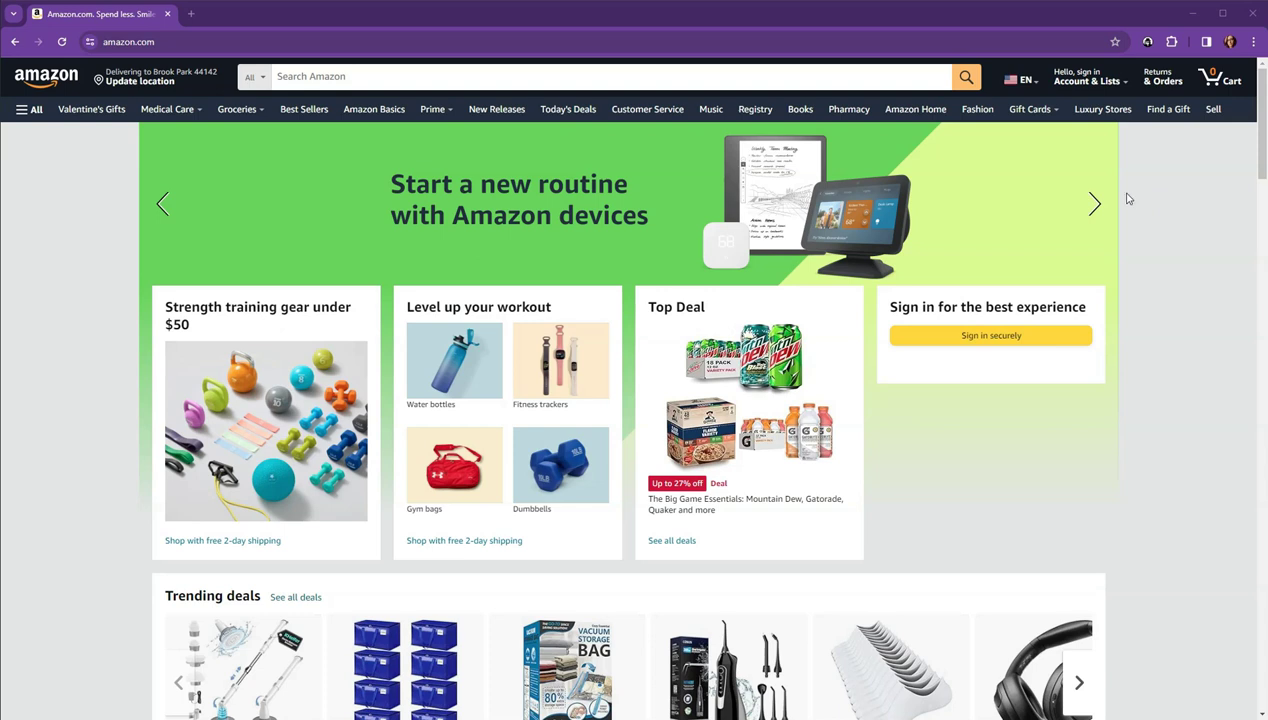
Step: Search Amazon for 'percy jackson and the olympians' using the search suggestion
click(329, 76)
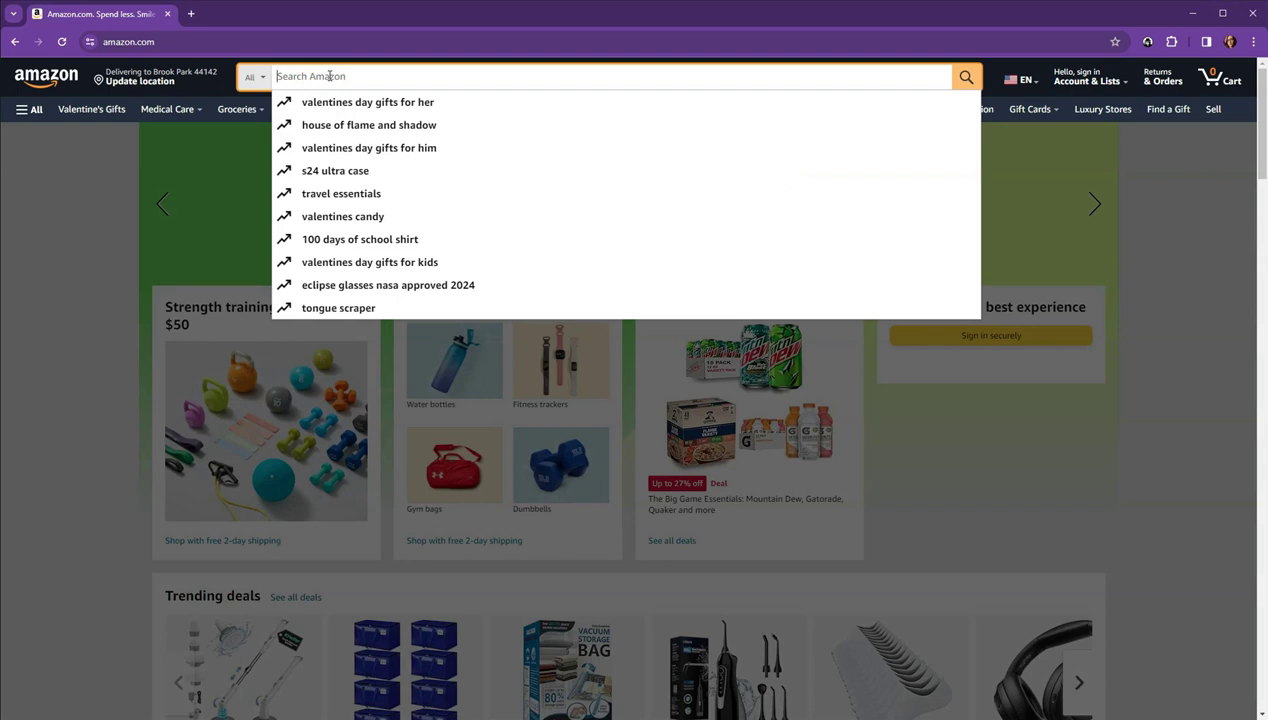
text(perc)
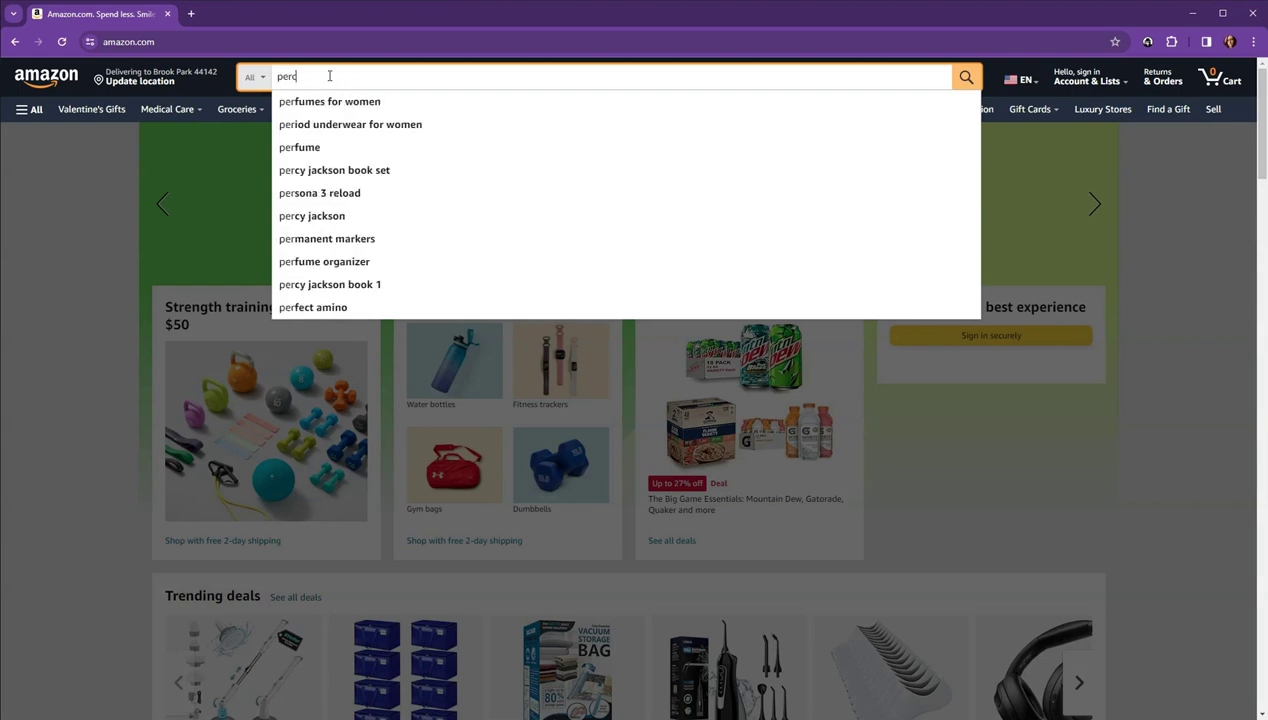
text(y jack)
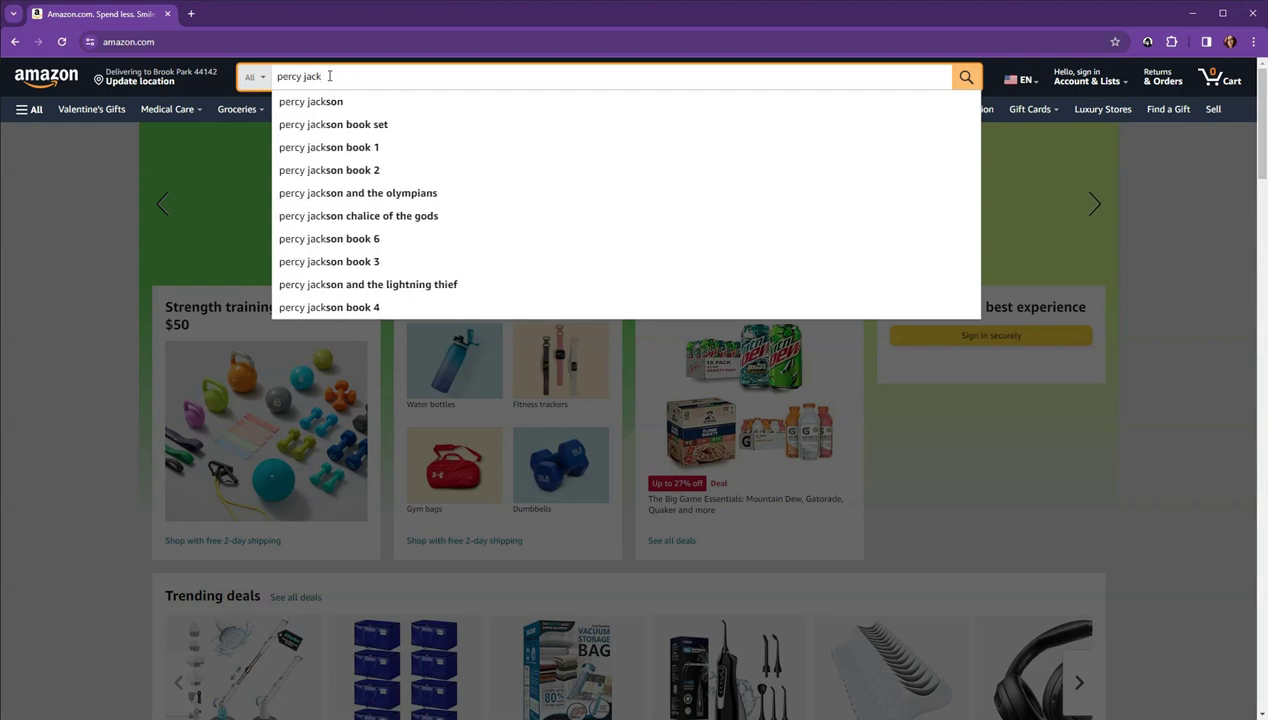
click(323, 194)
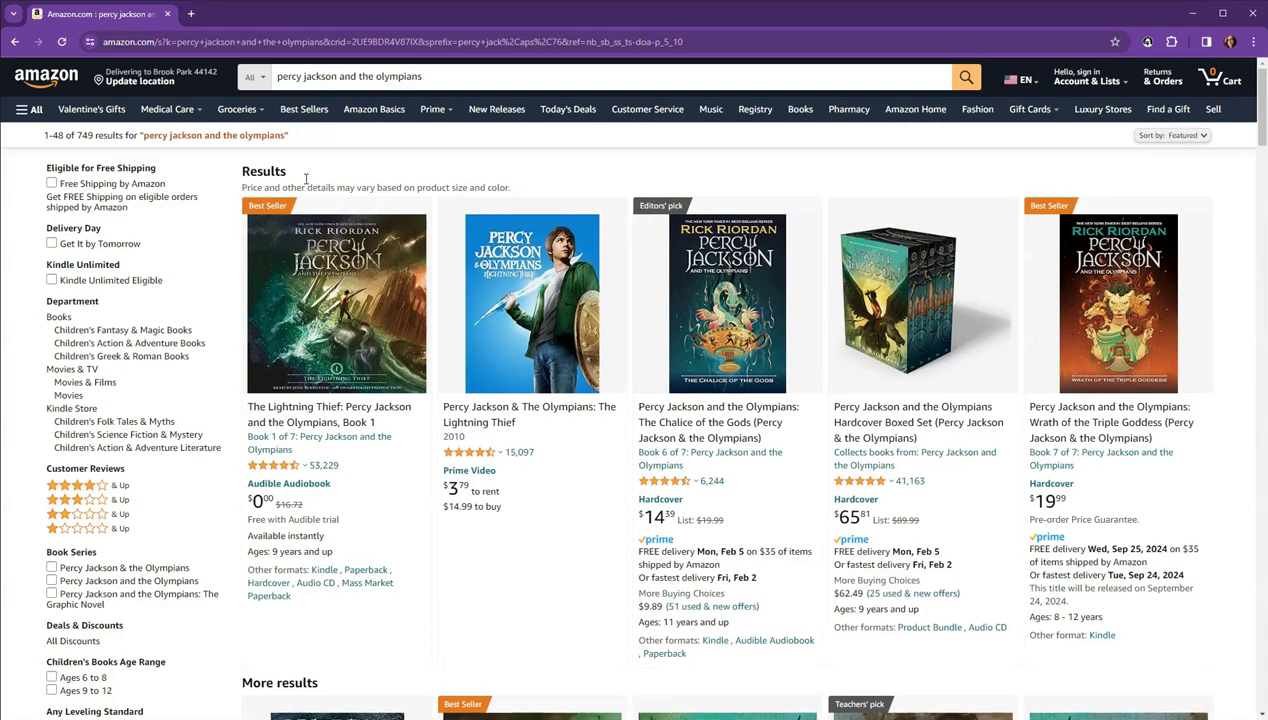
Step: Open The Lightning Thief's $6.99 Kindle edition and review its Product details and best-seller ranks
click(303, 422)
click(962, 206)
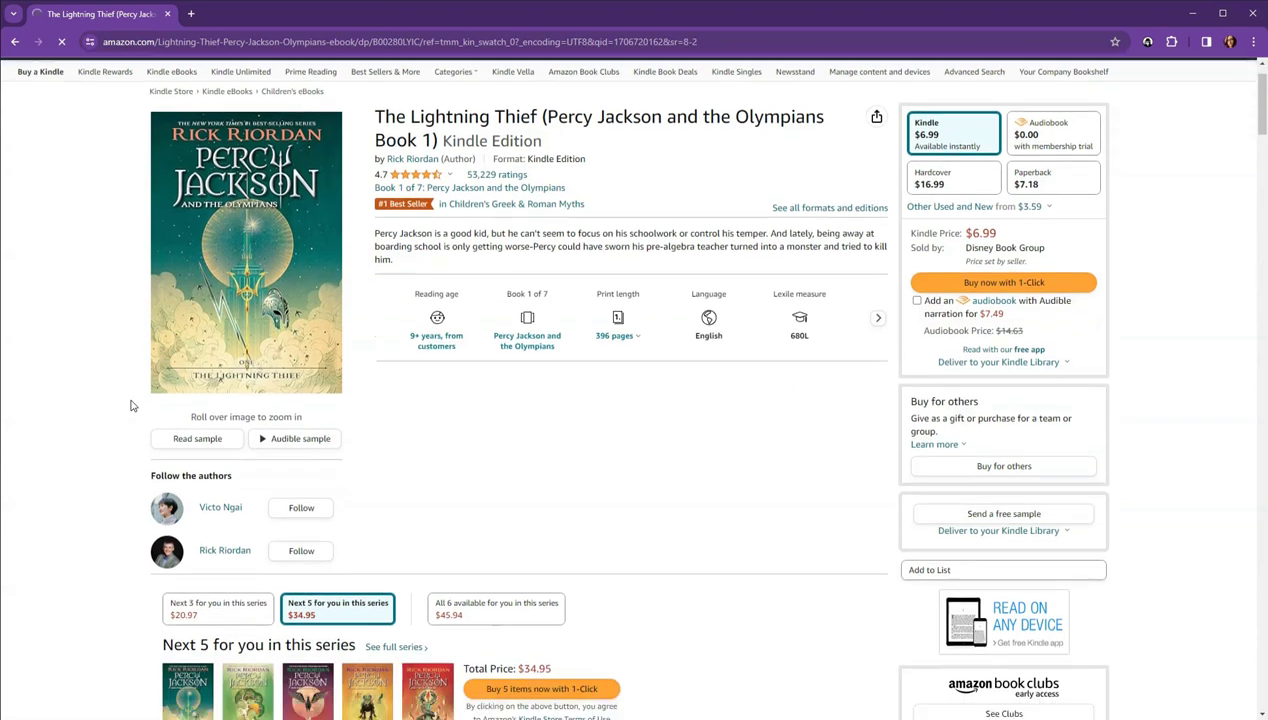
scroll(128, 408, down, 3)
scroll(130, 405, down, 5)
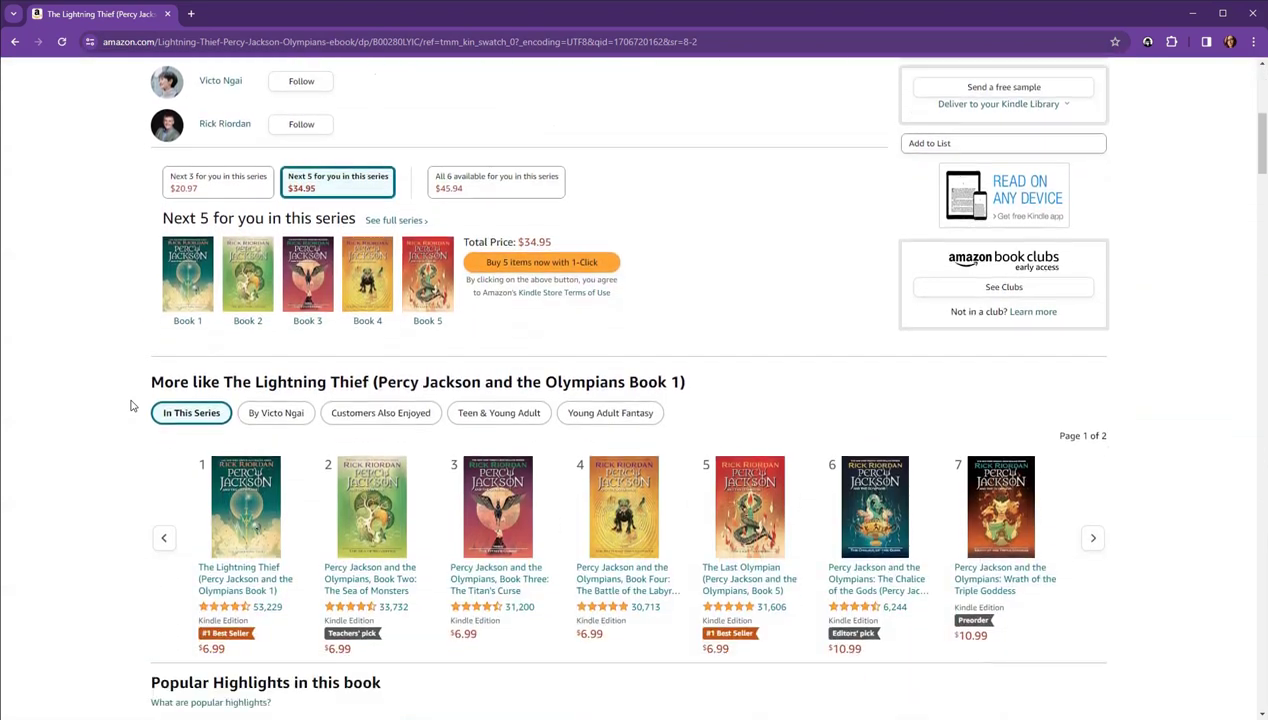
scroll(130, 405, down, 8)
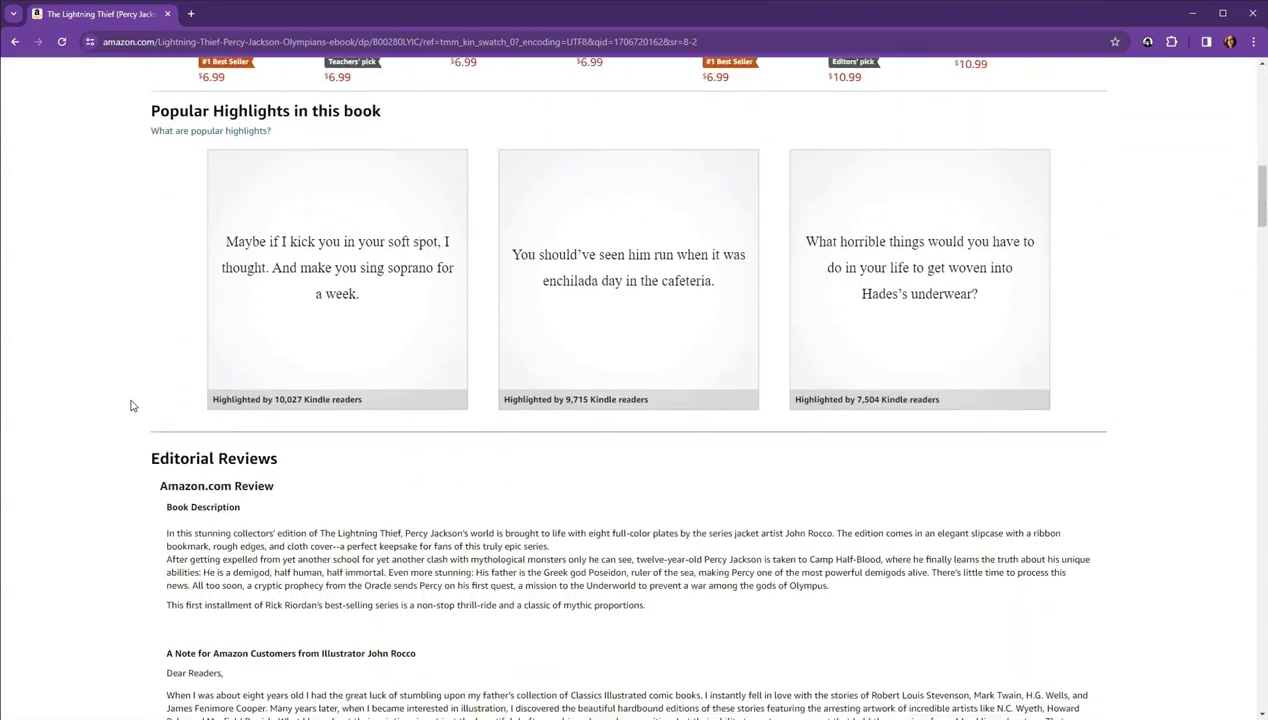
scroll(130, 405, down, 3)
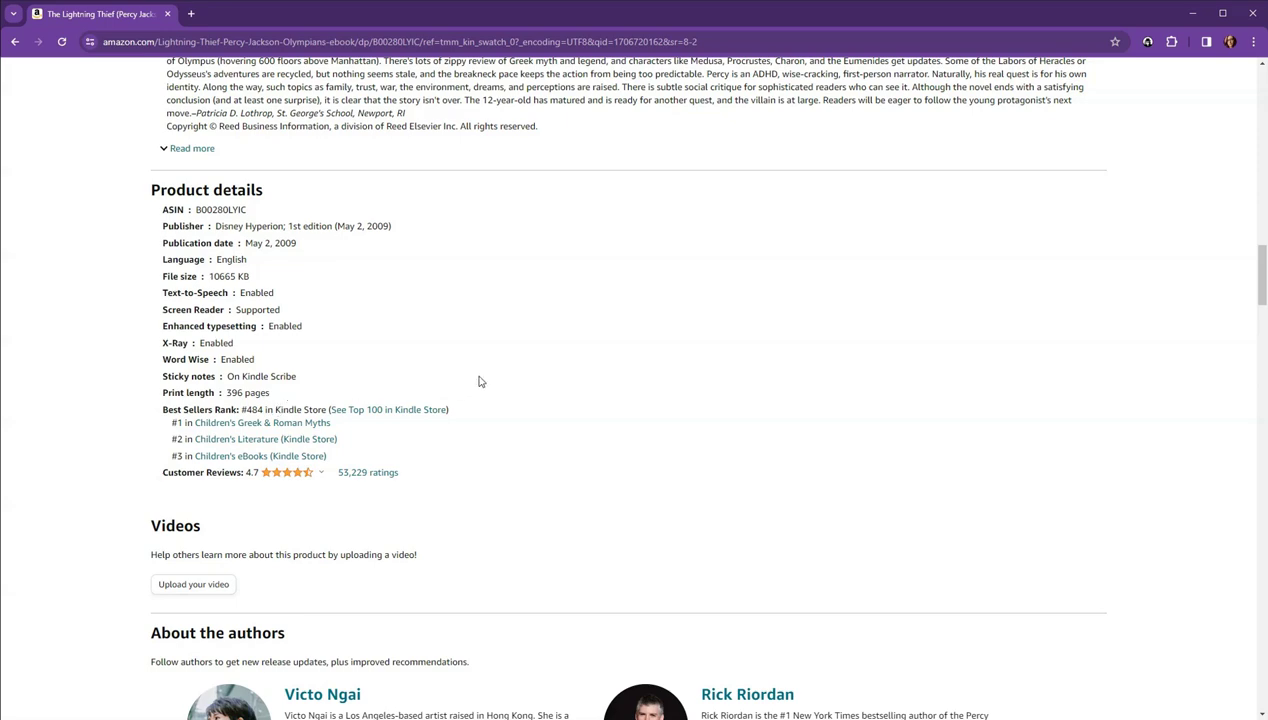
scroll(479, 381, up, 3)
scroll(290, 225, up, 10)
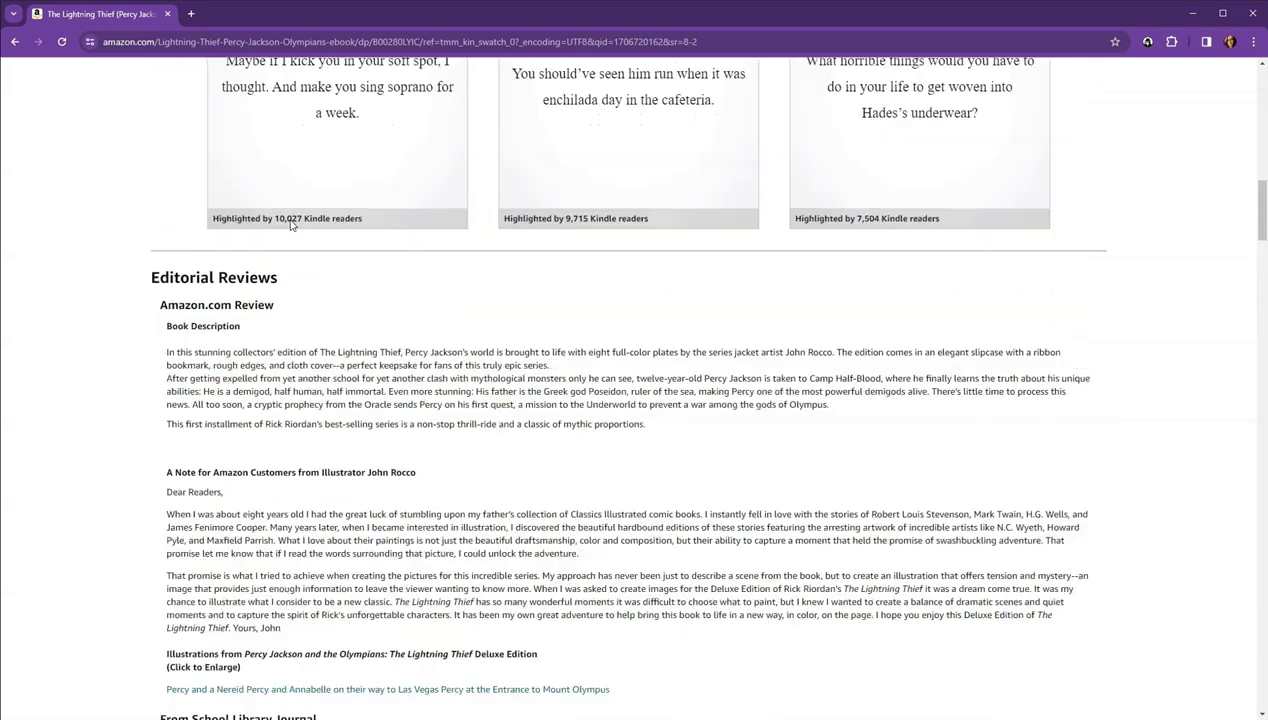
scroll(290, 225, up, 8)
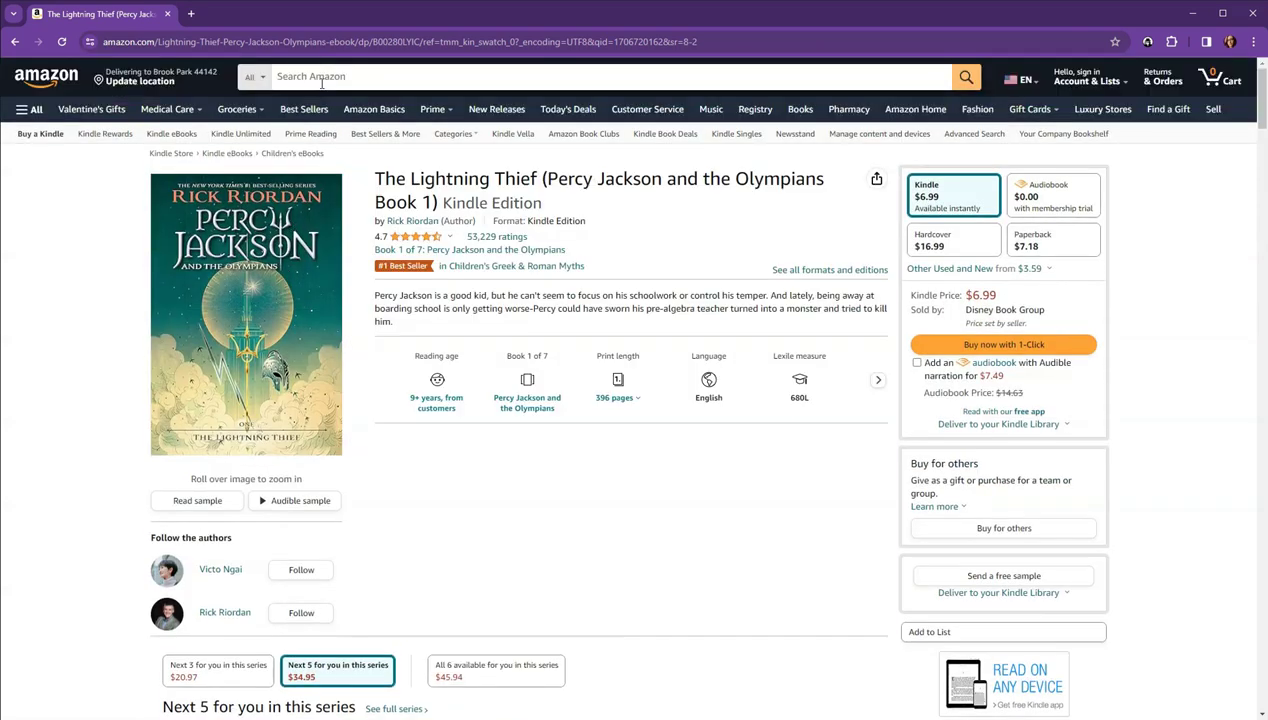
Step: Search the Kindle Store for 'five nights at freddy's' and scroll through the 132 results
click(321, 78)
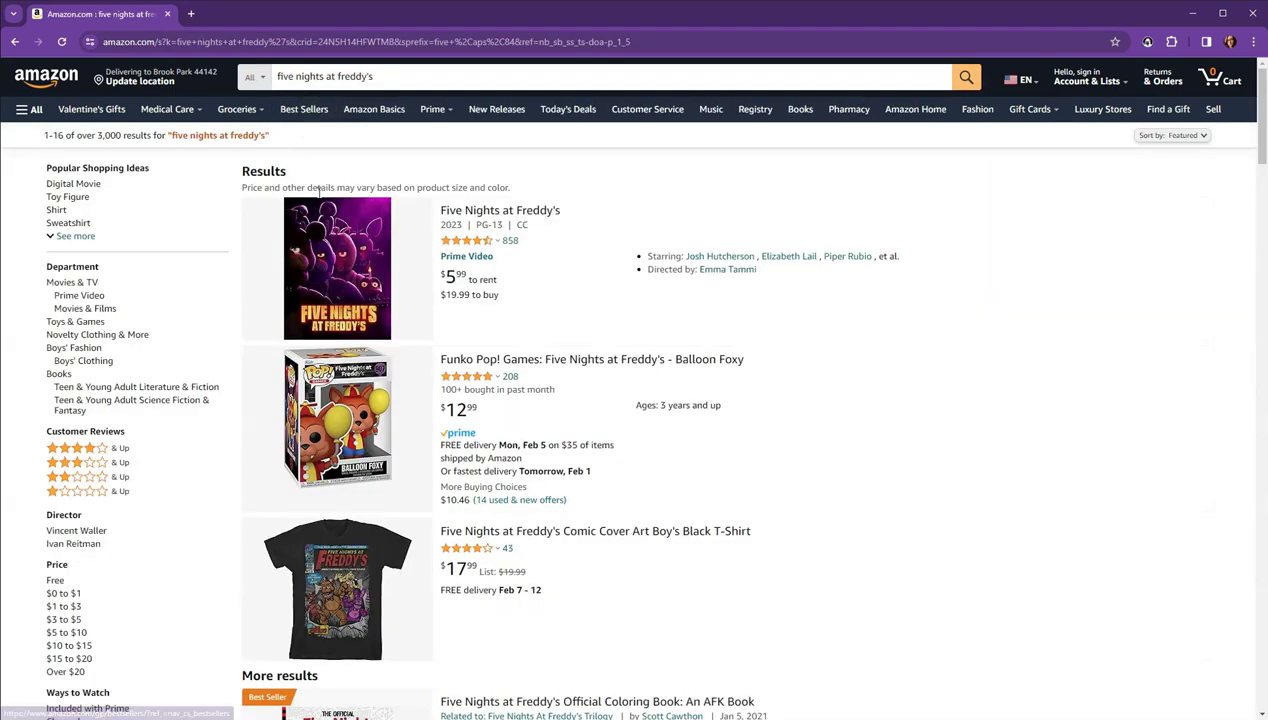
click(251, 77)
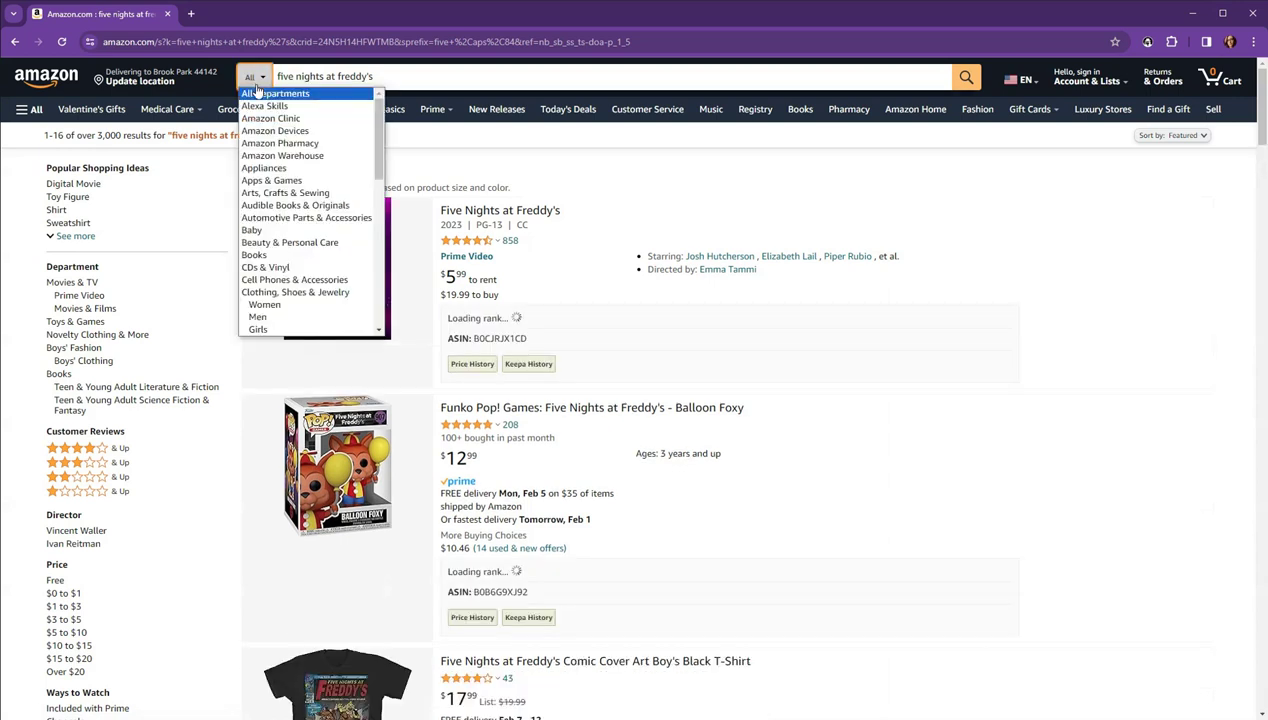
scroll(302, 214, down, 3)
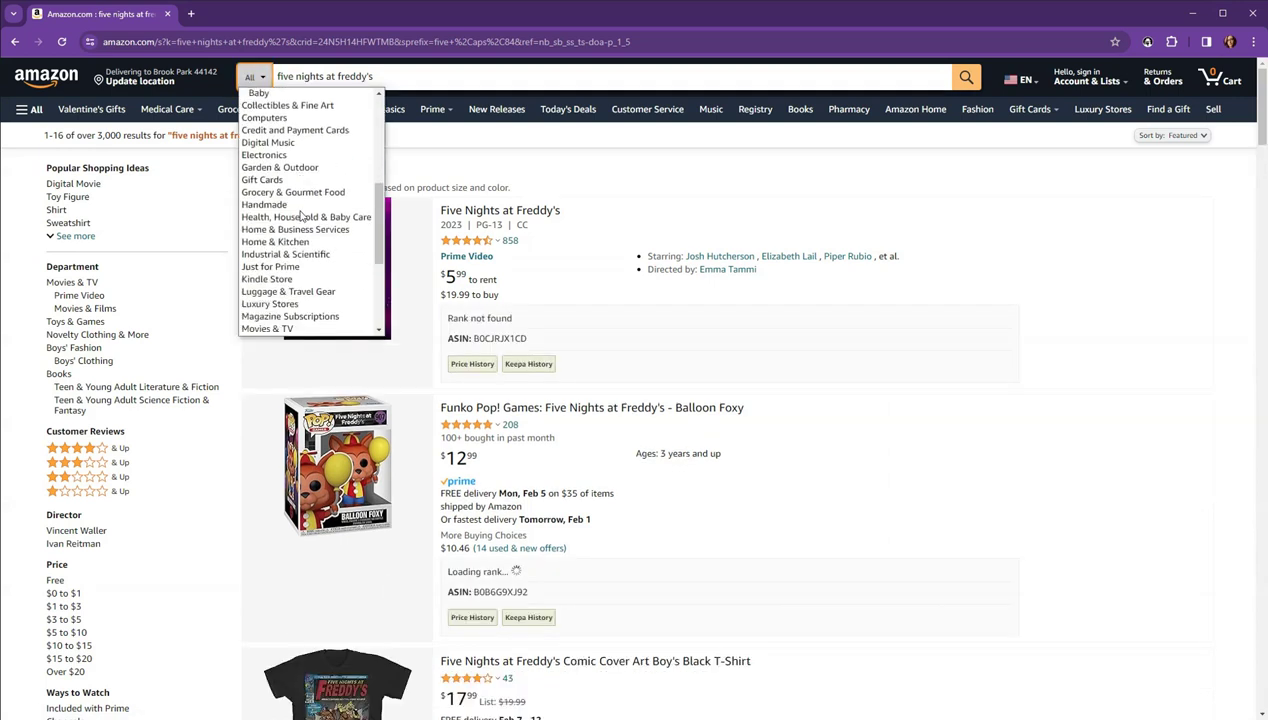
click(262, 278)
click(797, 106)
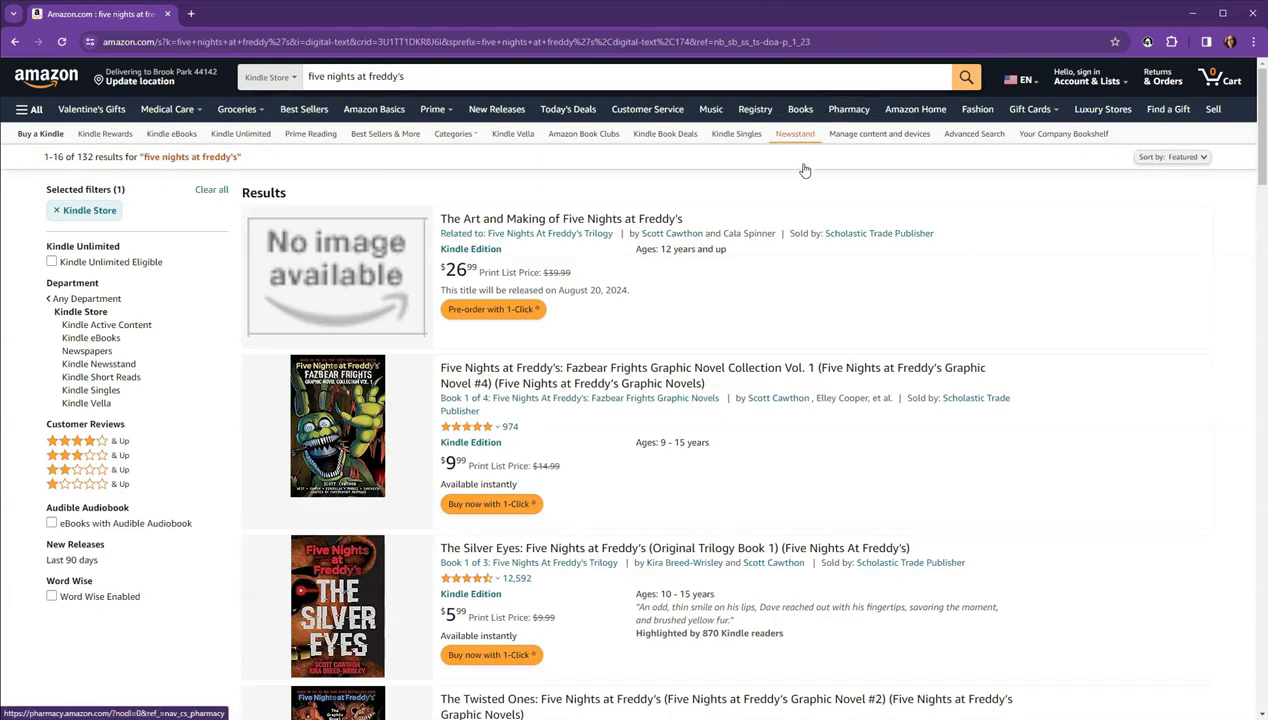
scroll(810, 212, down, 1)
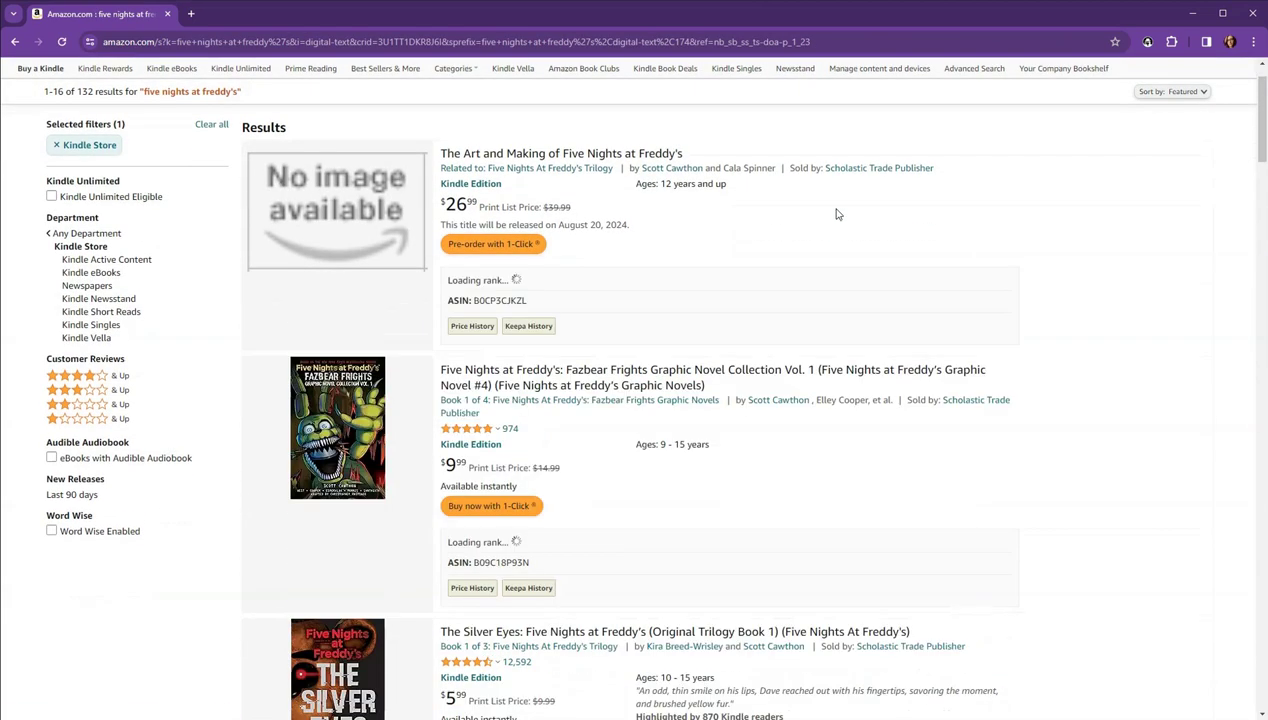
scroll(800, 233, down, 1)
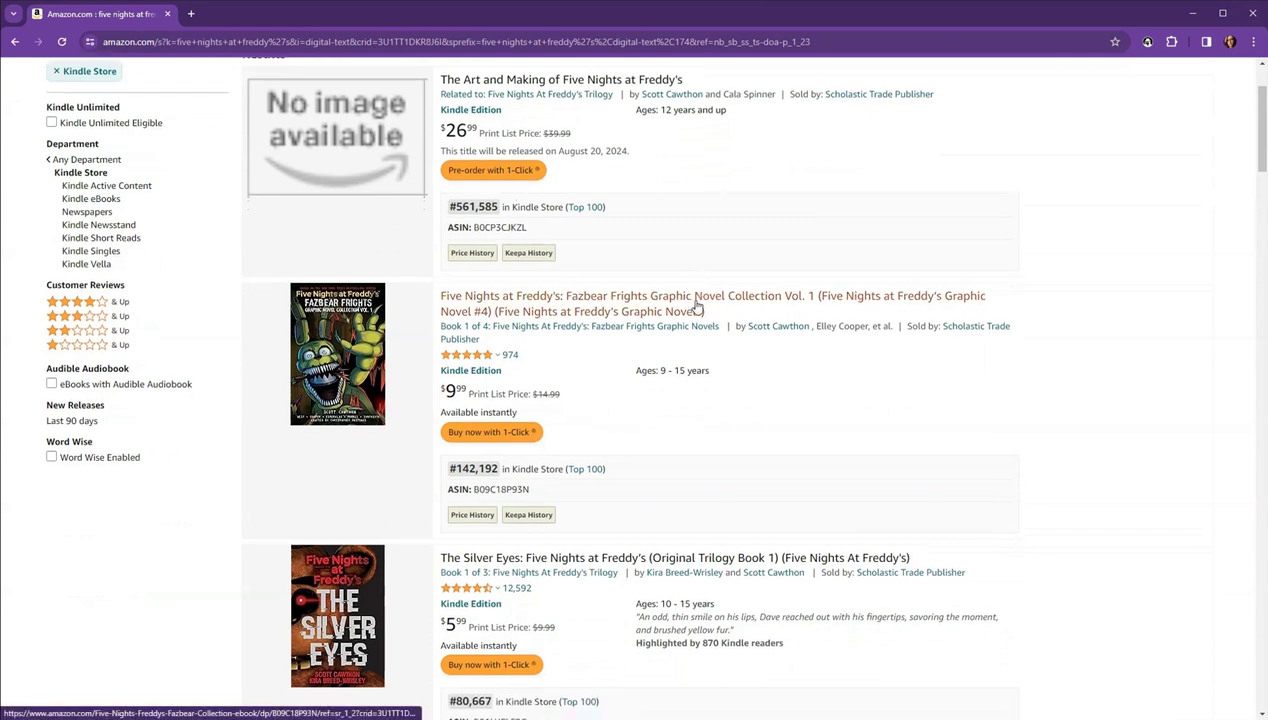
scroll(640, 300, down, 1)
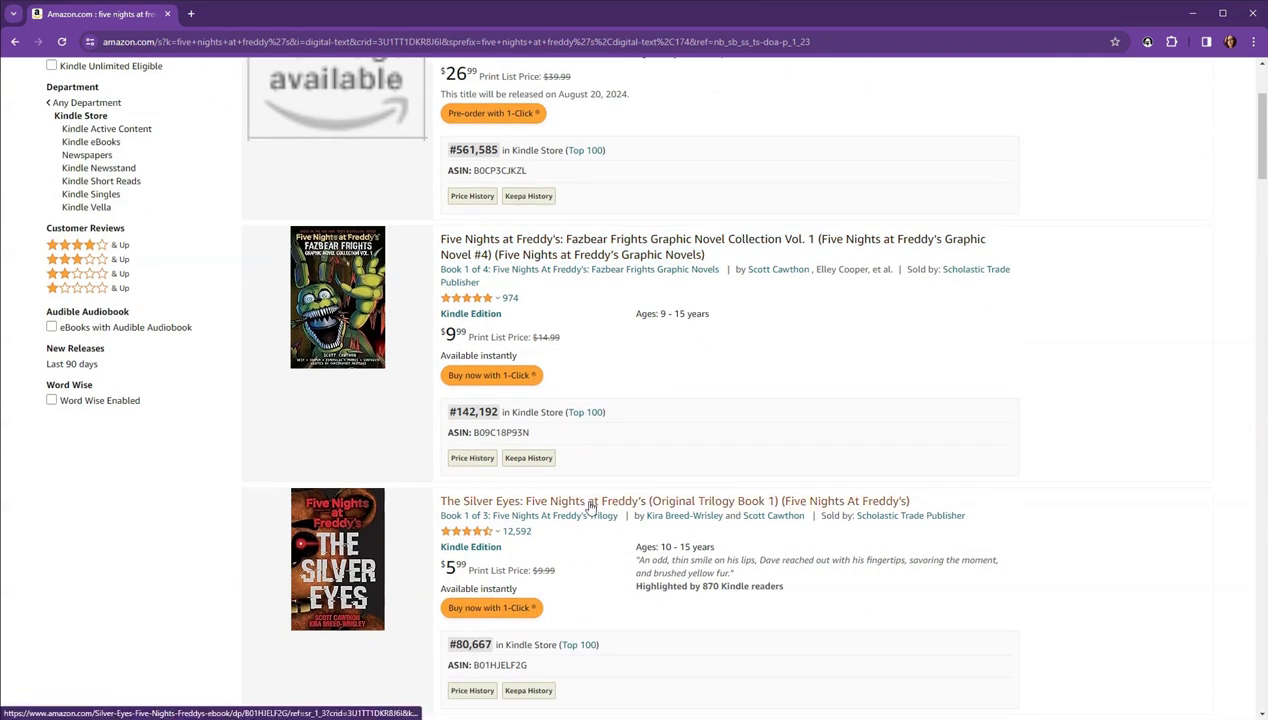
Step: Check The Silver Eyes Kindle ranks, then open its Children's Scary Stories best-seller list
click(590, 507)
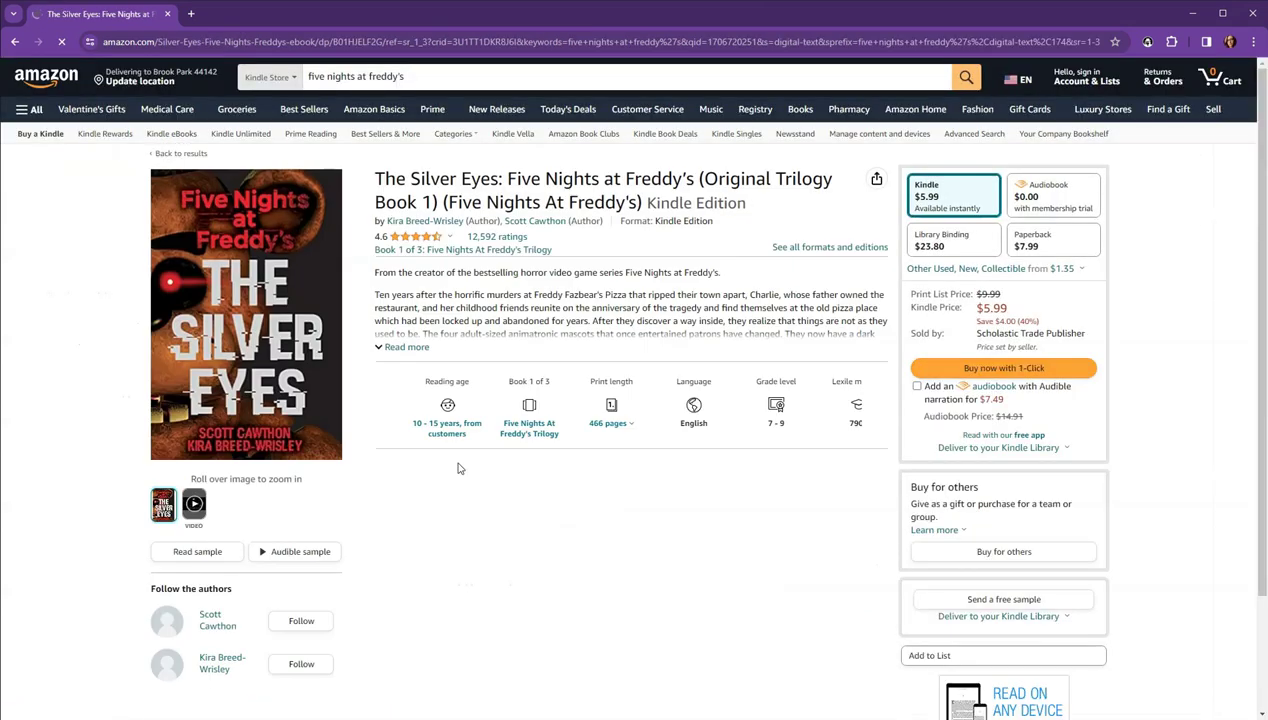
scroll(124, 418, down, 3)
scroll(124, 418, down, 5)
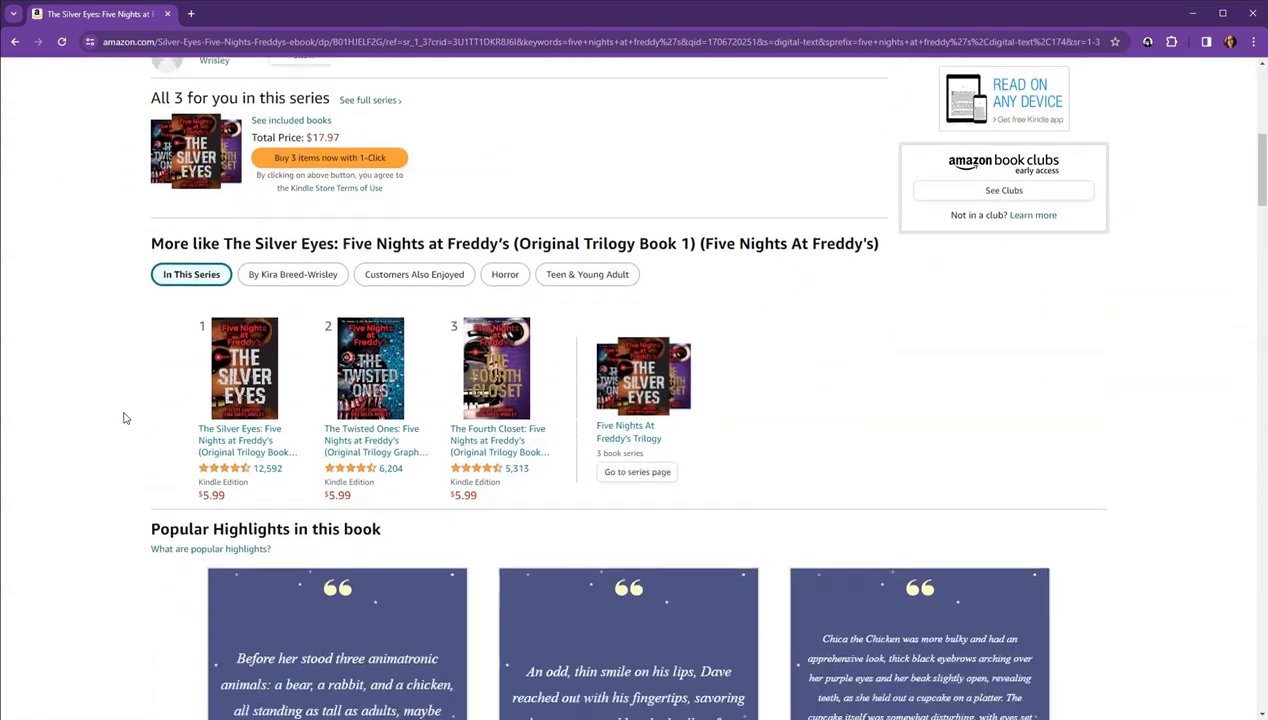
scroll(124, 418, down, 10)
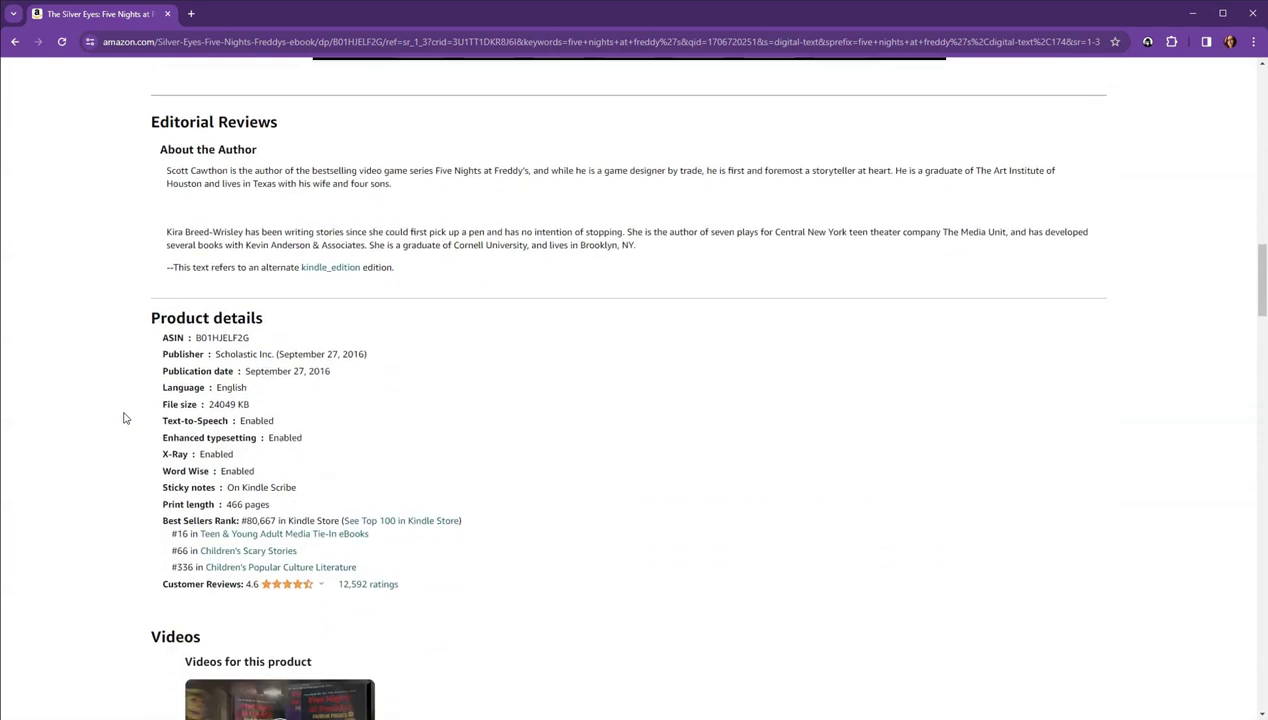
scroll(124, 418, down, 1)
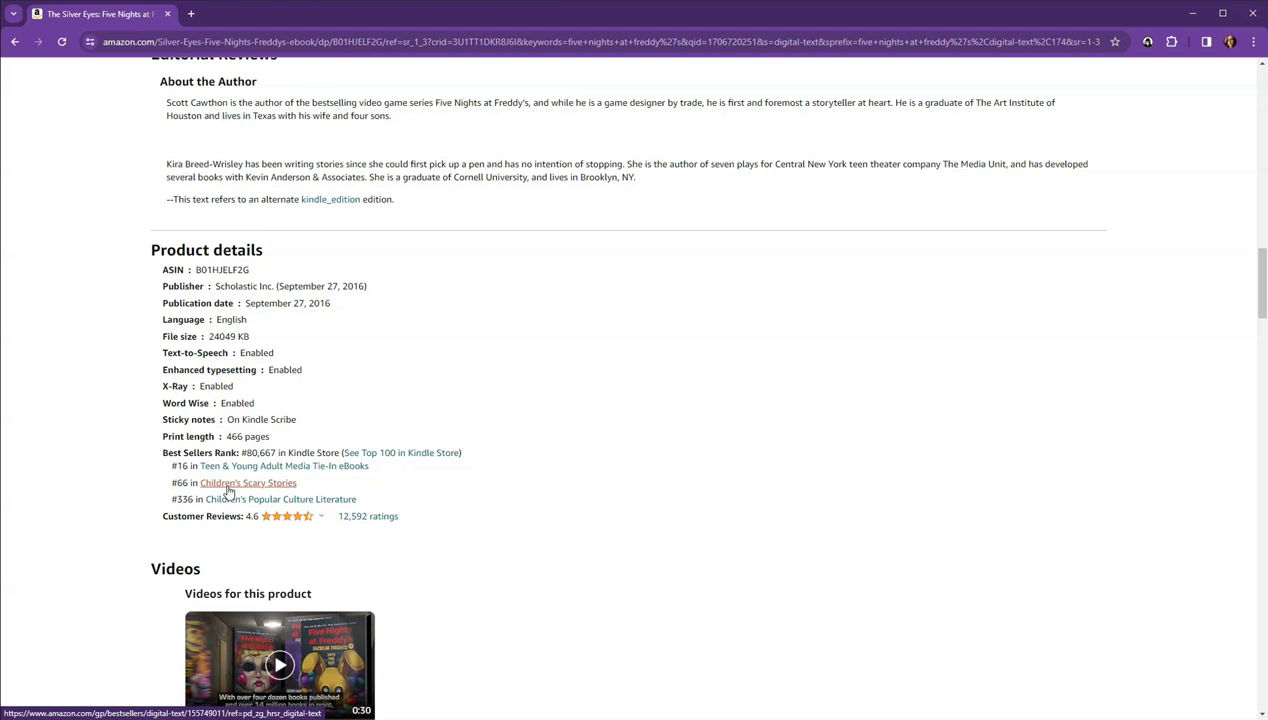
click(228, 486)
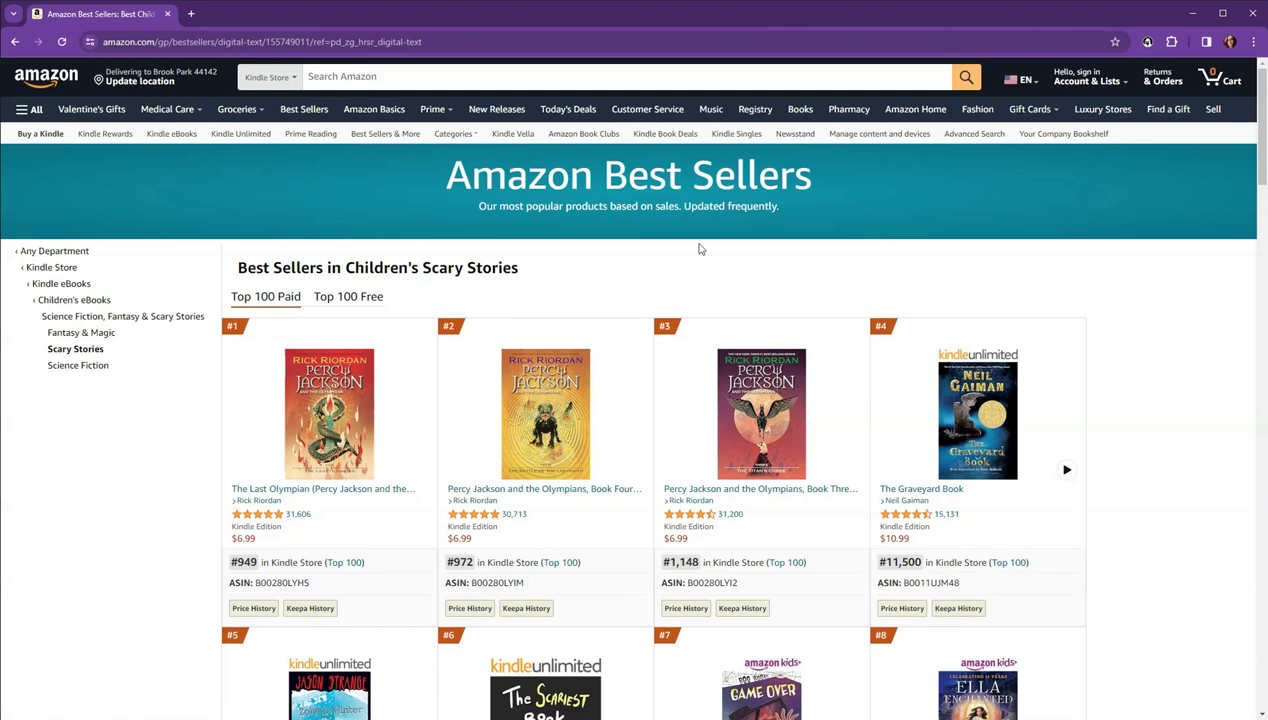
Step: Run KDSpy on the Children's Scary Stories best sellers, pulling in results 21–40 and 41–60
mouse_move(987, 379)
click(1147, 42)
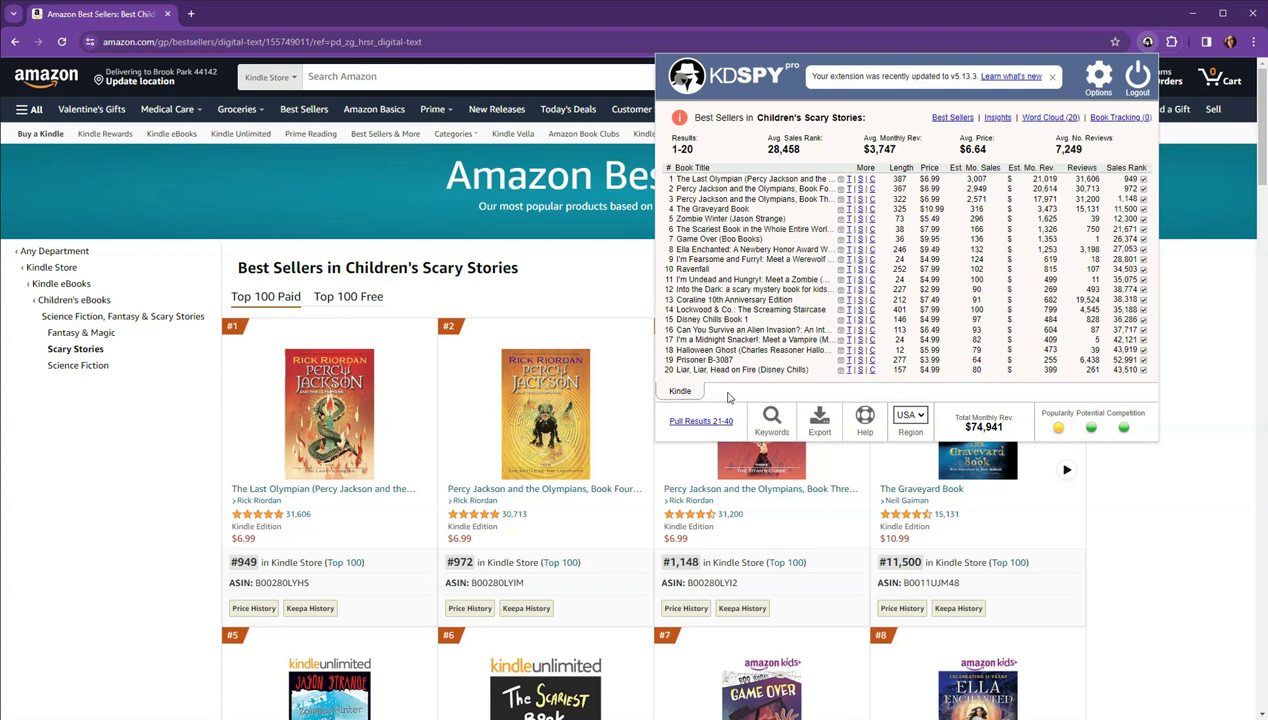
click(701, 422)
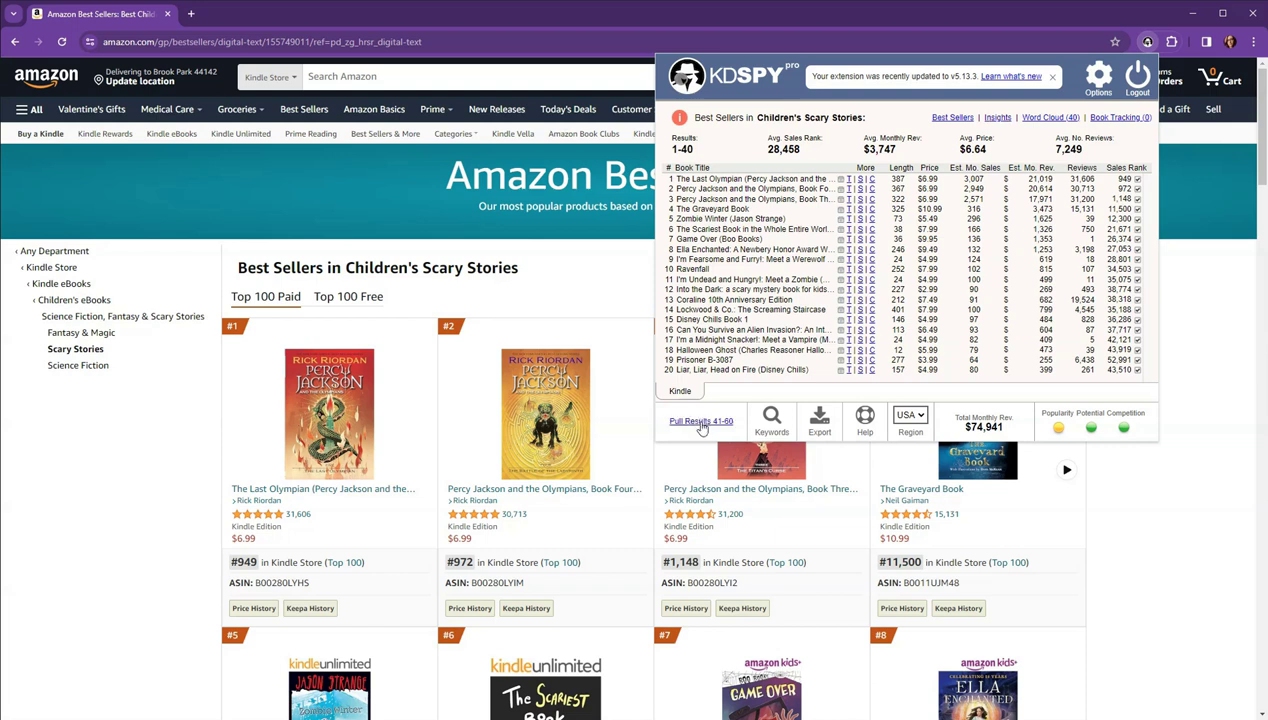
click(701, 422)
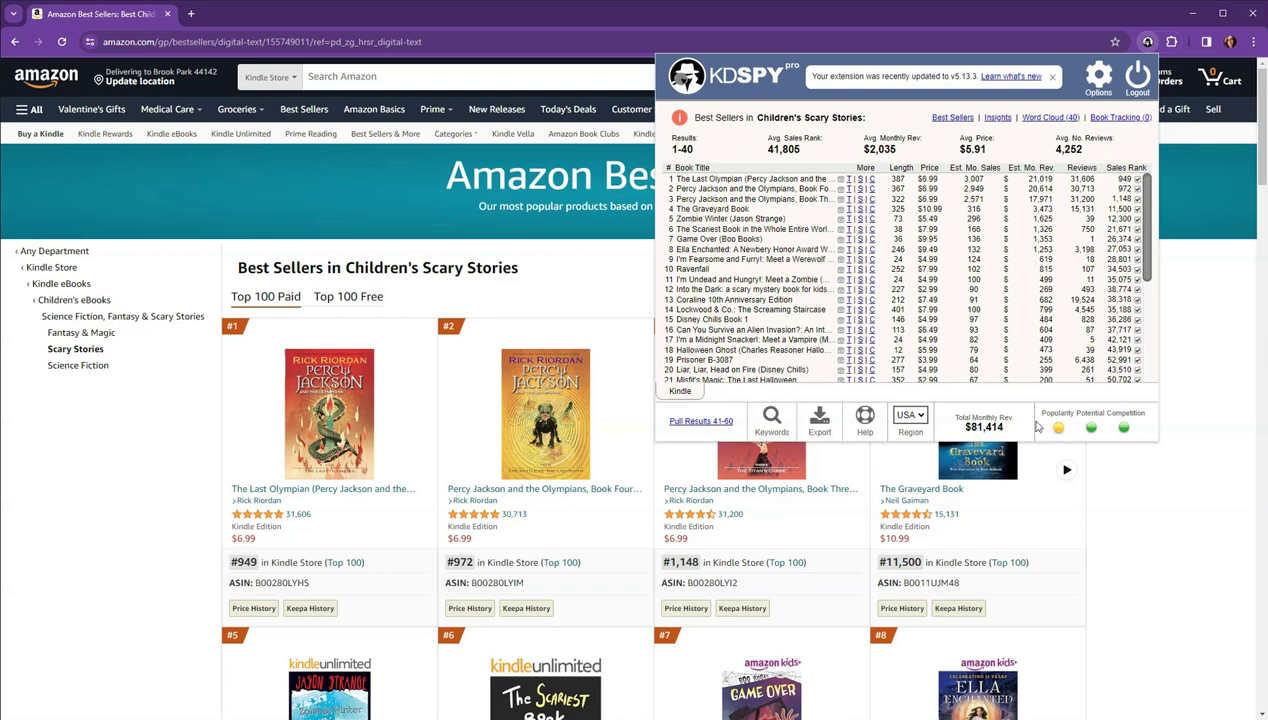
Step: Review KDSpy's 40-title table: average rank 41,805, $2,035 monthly revenue, $5.91 price
mouse_move(1060, 429)
drag(1150, 228, 1138, 330)
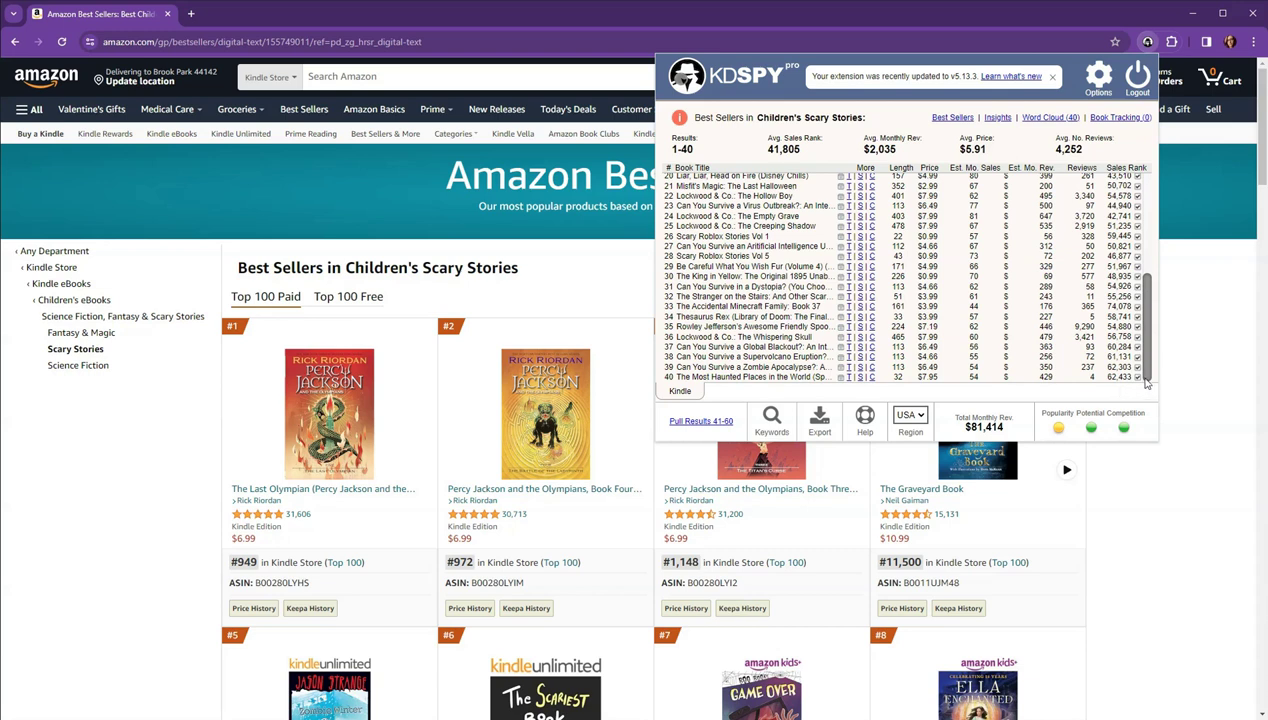
drag(1148, 377, 1152, 252)
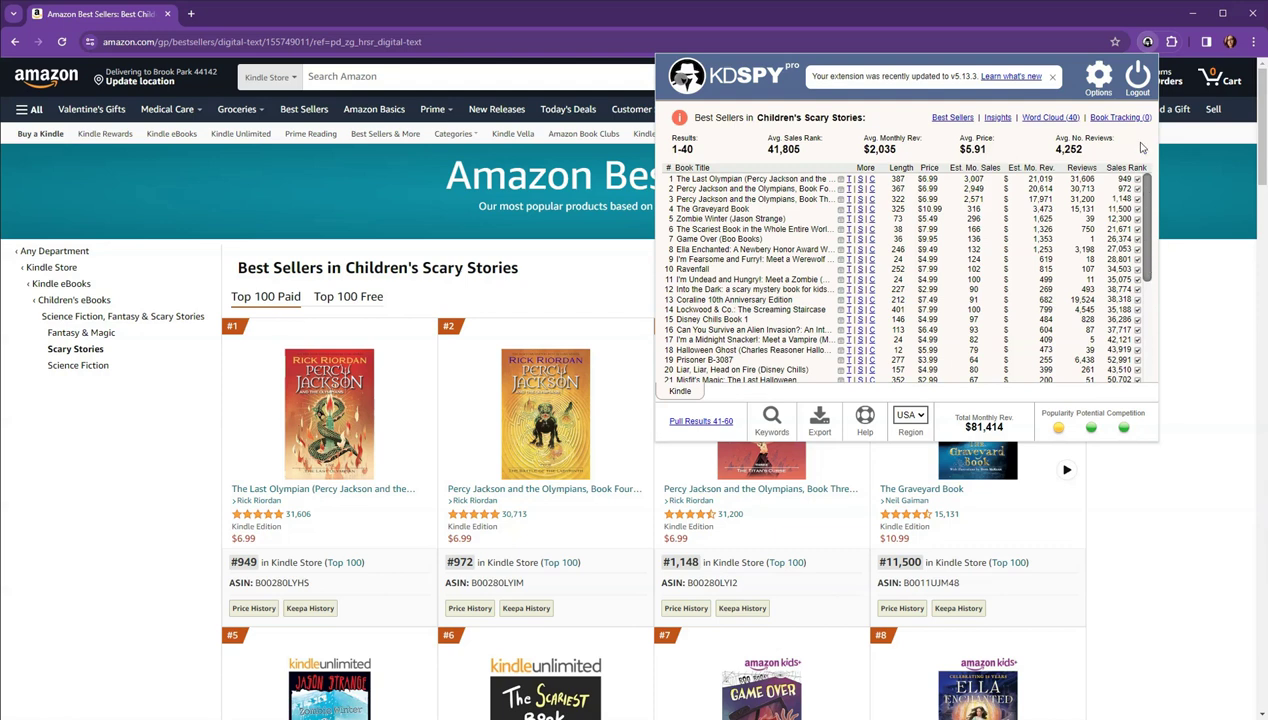
Step: Switch KDSpy to the title Word Cloud, topped by doomsday, choose and survive
click(1041, 119)
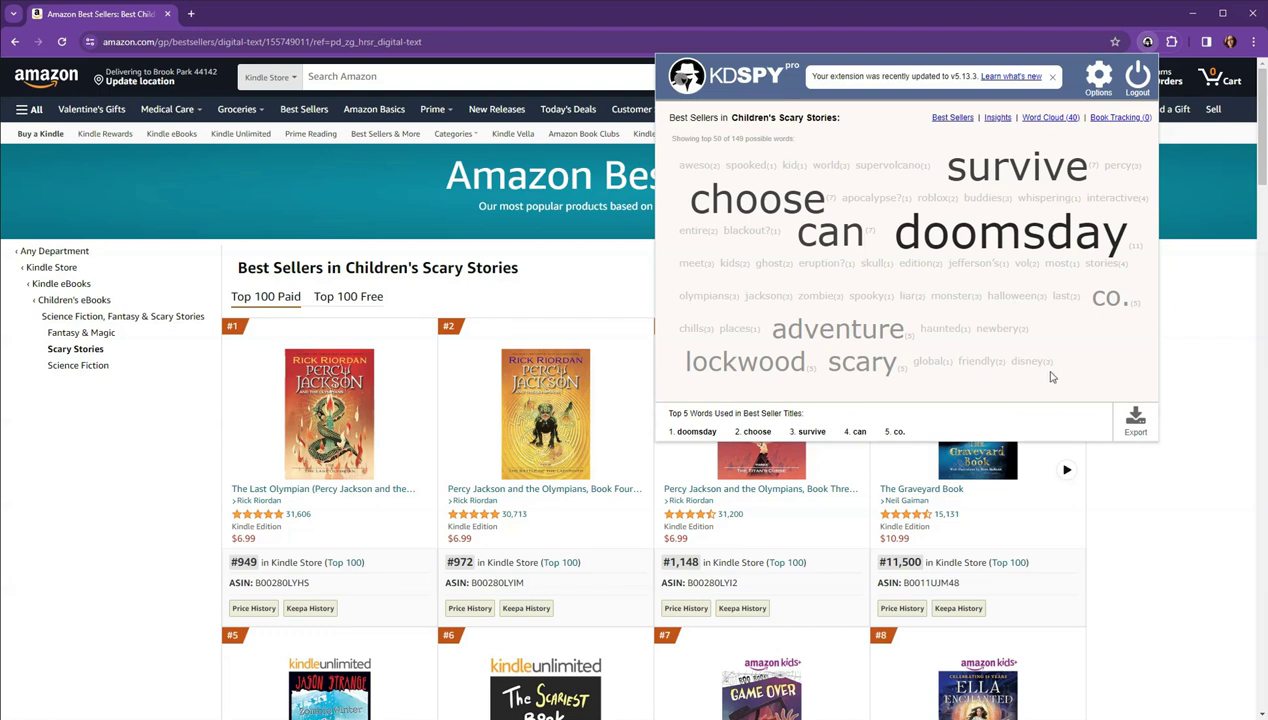
Step: Open KDSpy's Insights view with the ChatGPT niche and genre prompts
click(996, 119)
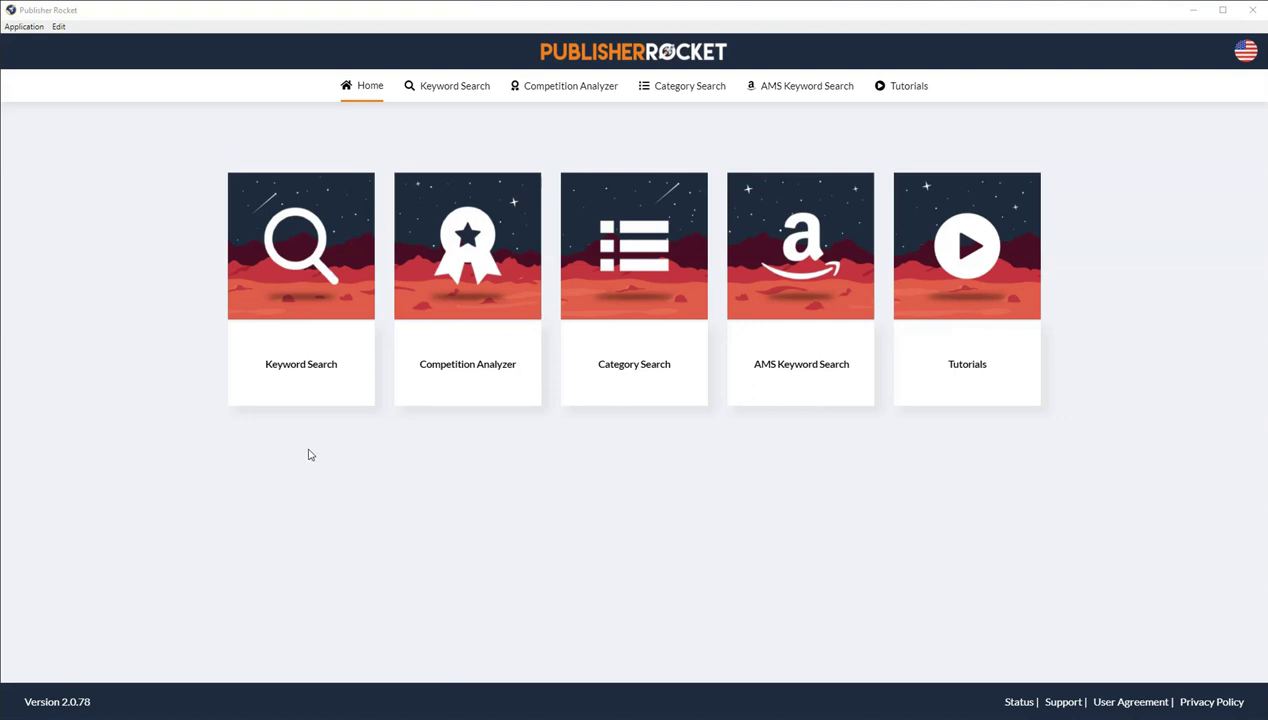
Step: Start a Kindle Only keyword search and paste in 'midgrade stories'
click(306, 258)
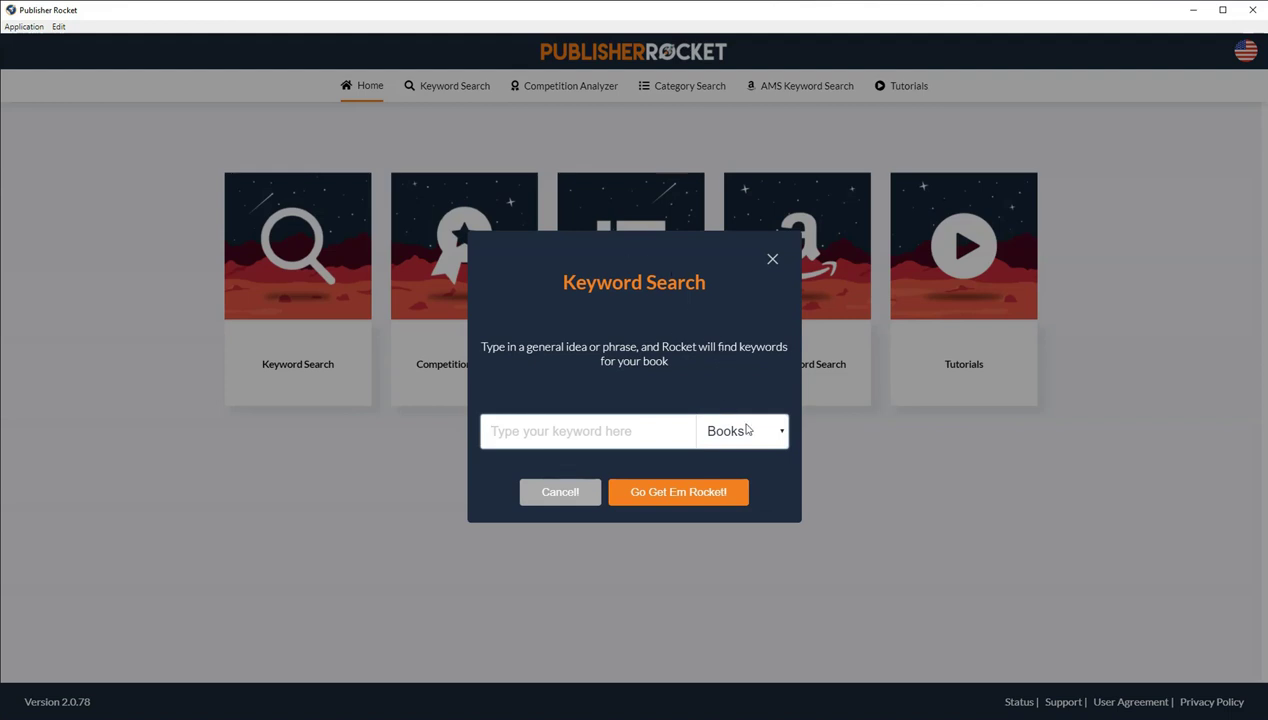
click(718, 438)
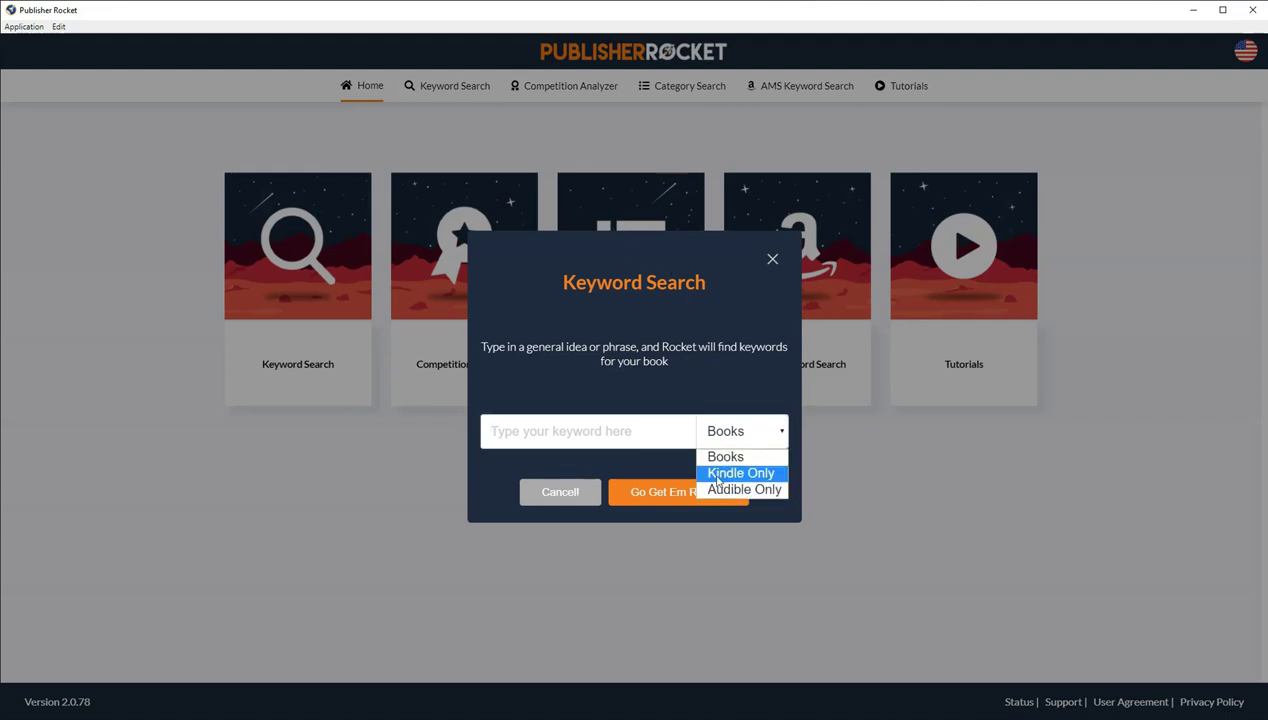
click(718, 476)
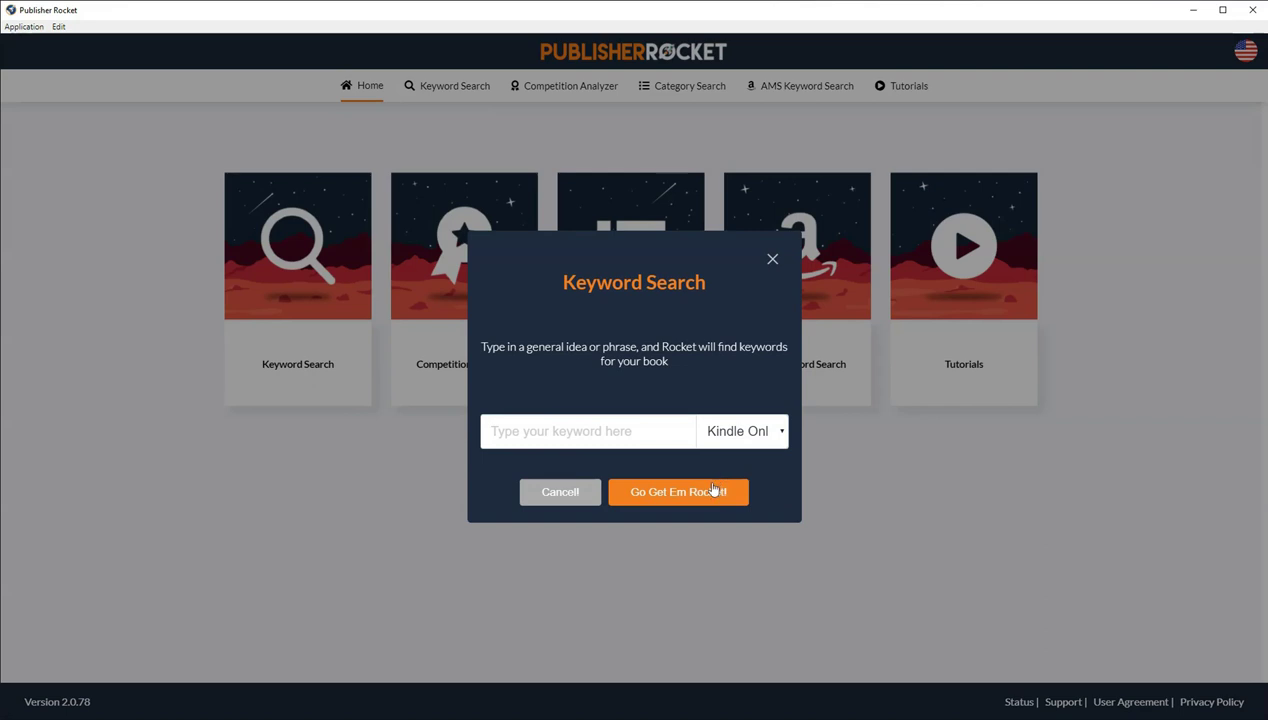
click(602, 430)
click(709, 433)
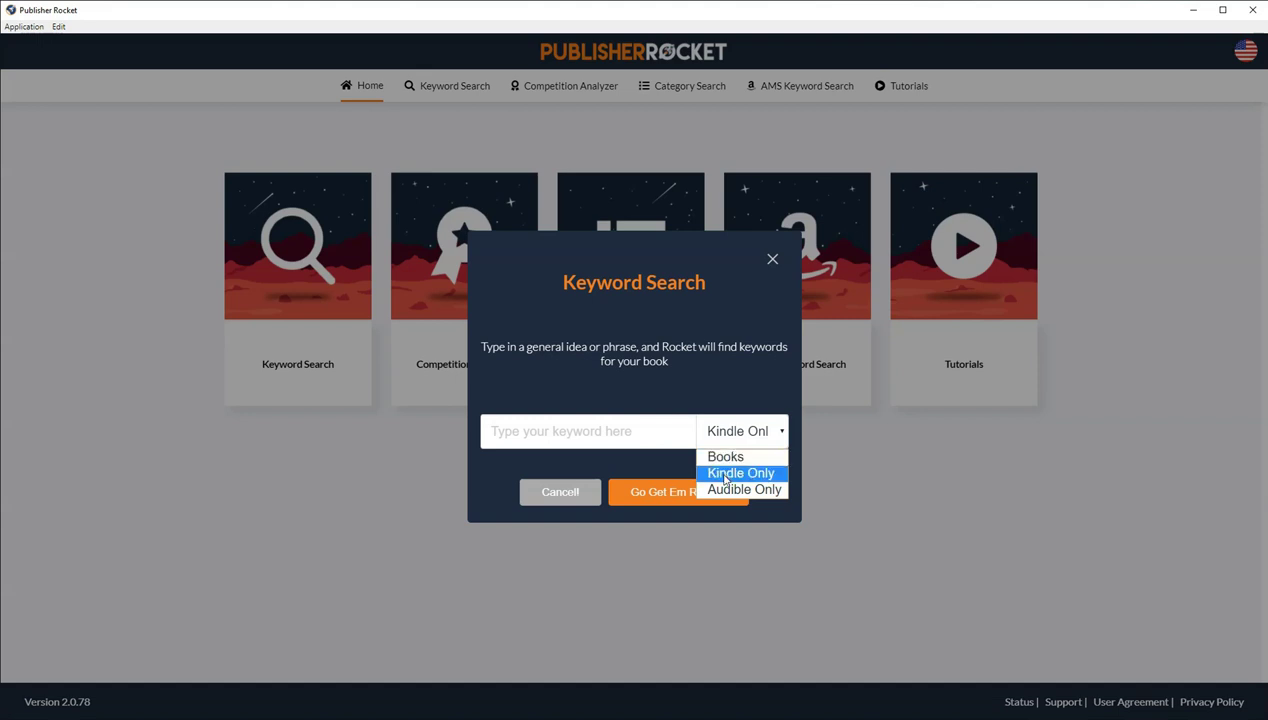
click(722, 473)
click(563, 432)
mouse_move(1267, 160)
mouse_down()
mouse_move(1149, 161)
mouse_move(1267, 163)
mouse_up()
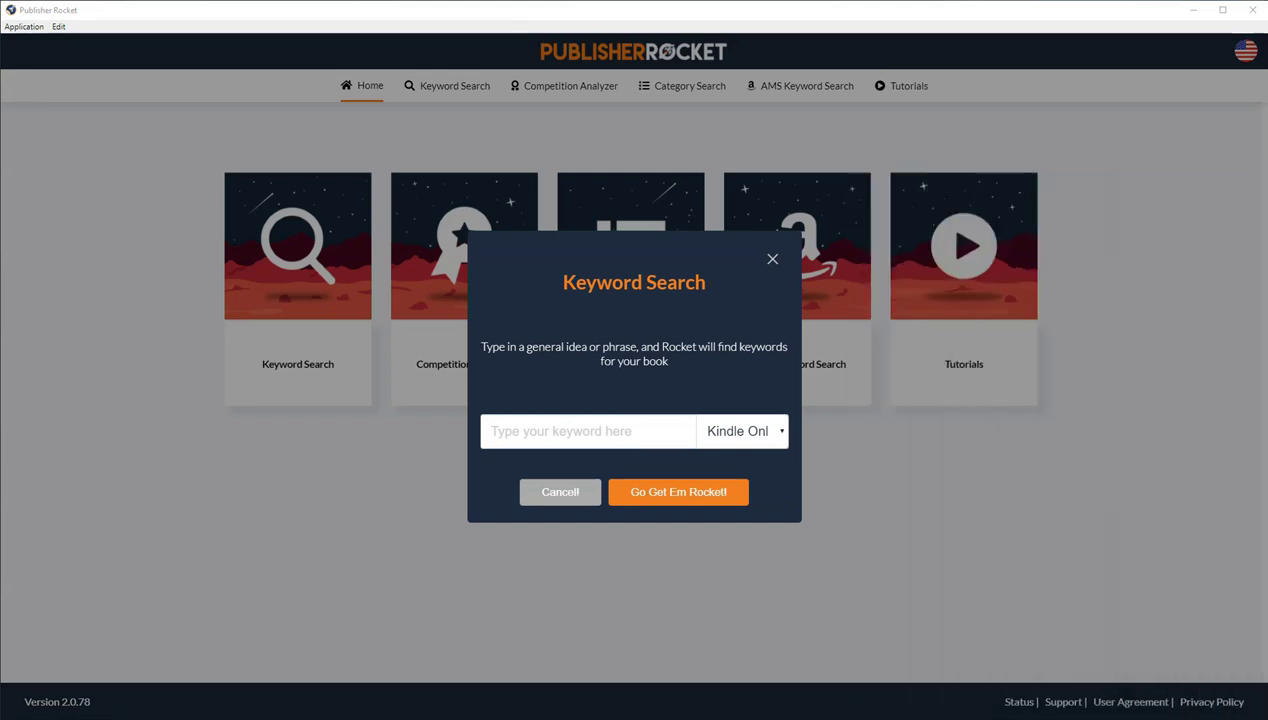
click(605, 437)
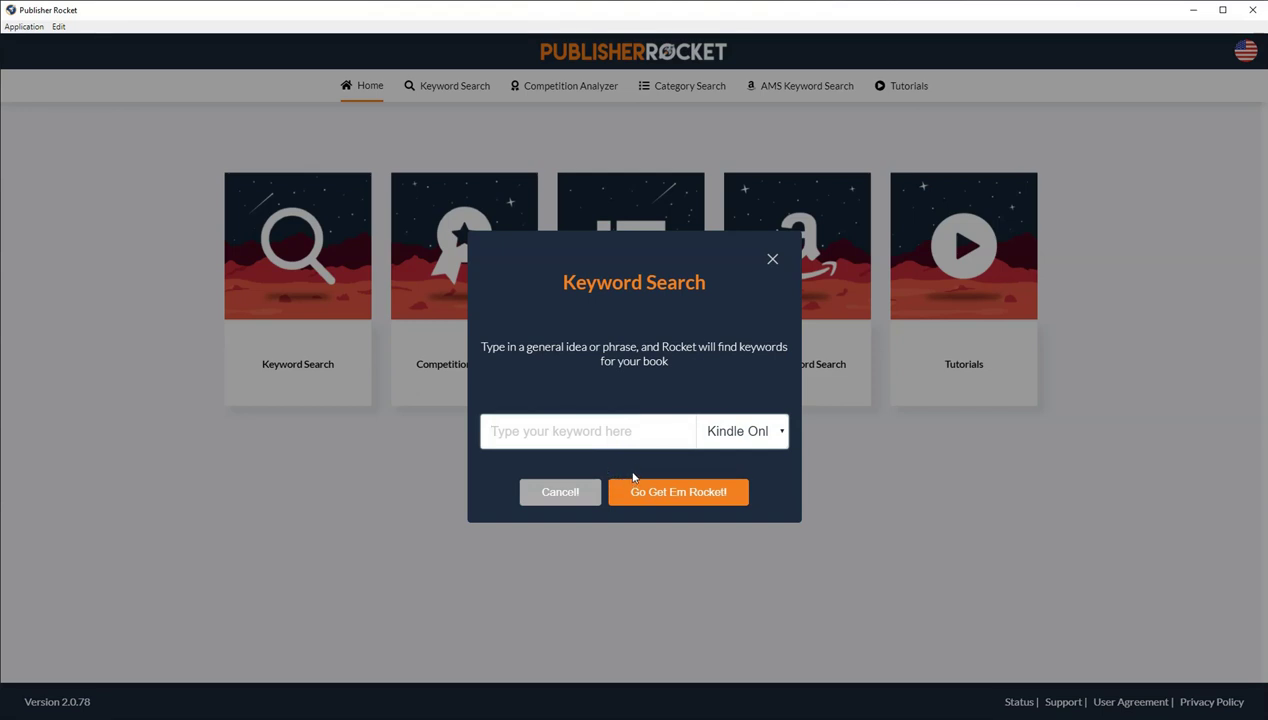
text(midgrade stories)
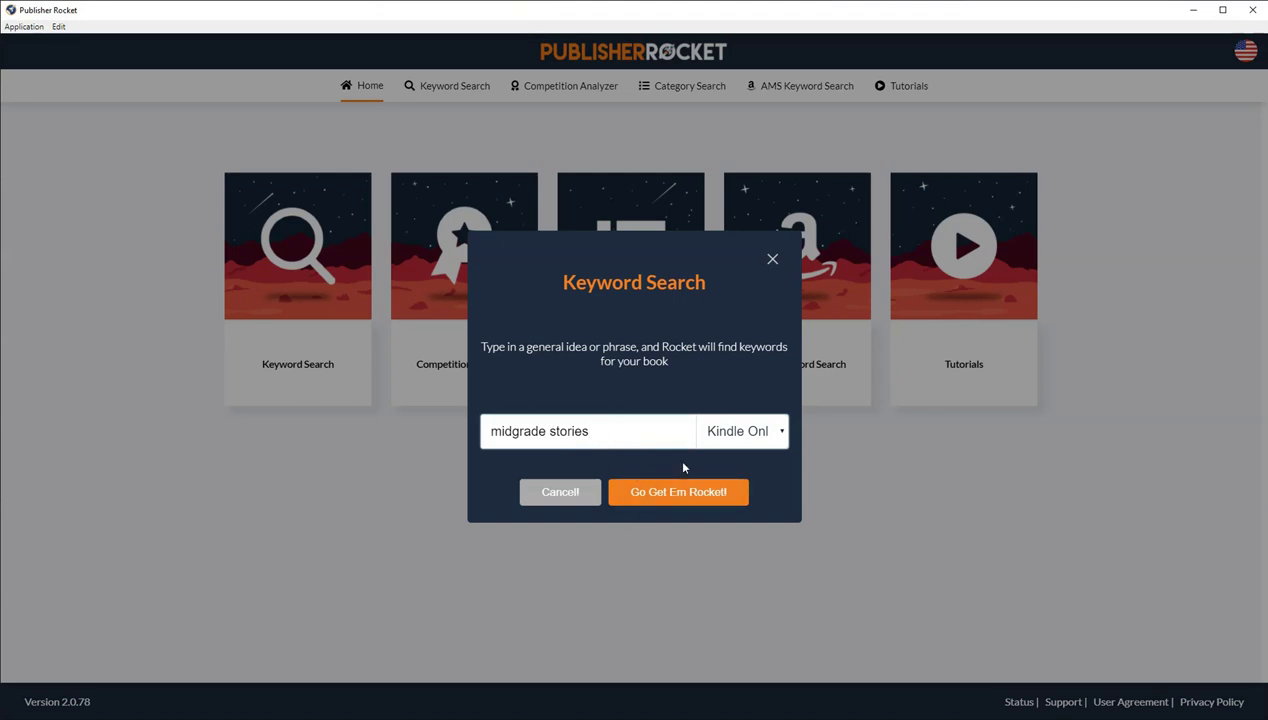
Step: Run the midgrade stories search and load its metrics: under 100 searches, competitive score 1
click(653, 492)
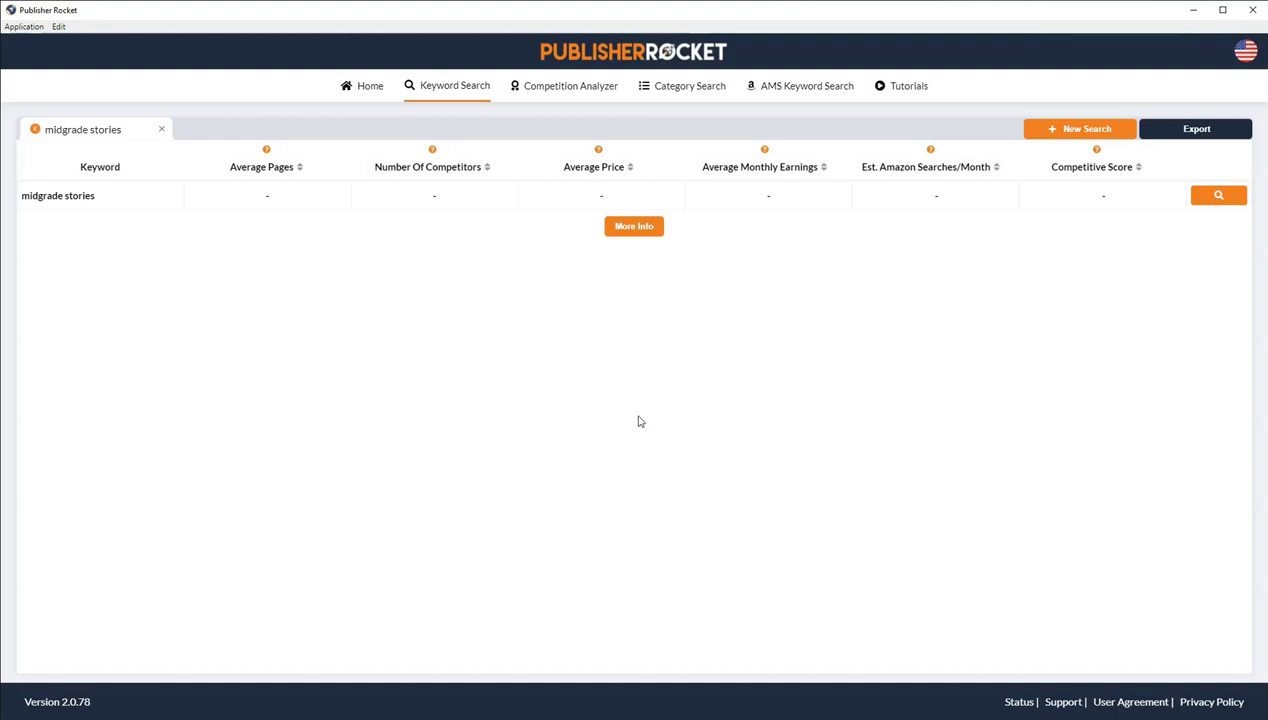
click(1219, 196)
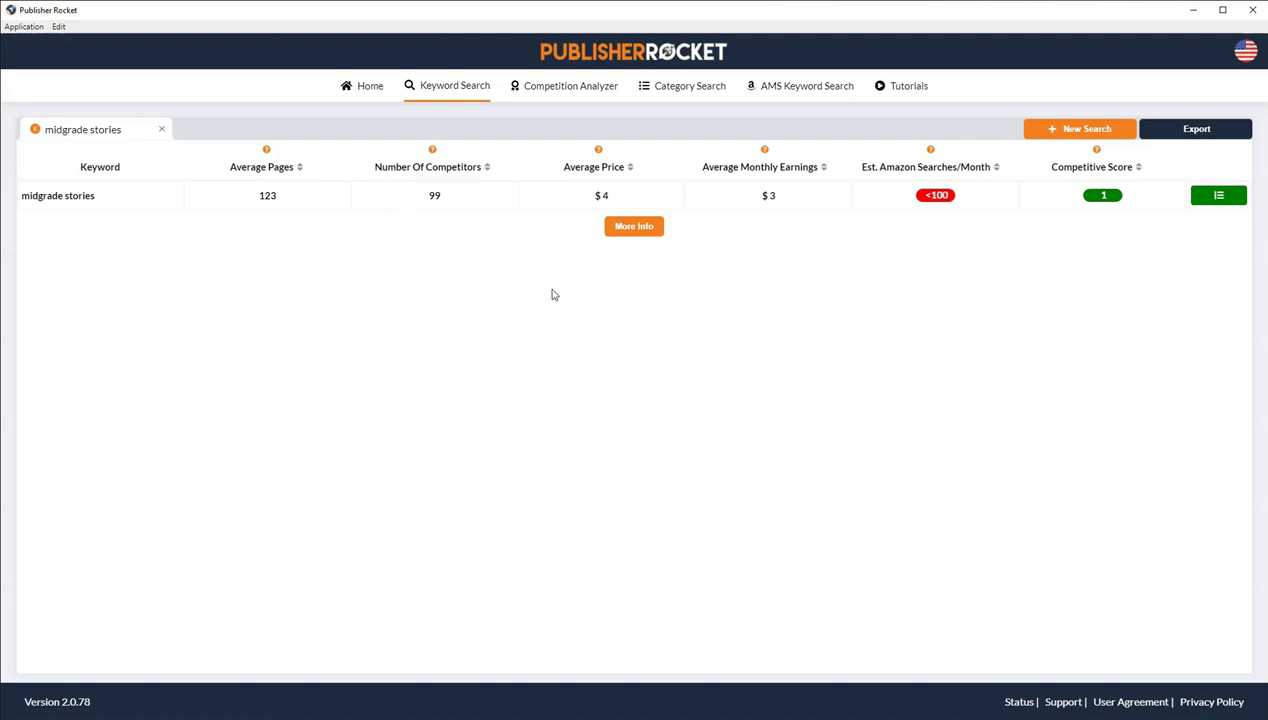
Step: Search Kindle-only for 'midgrade fiction' and load its metrics: 89 pages, 146 competitors, score 65
click(1081, 133)
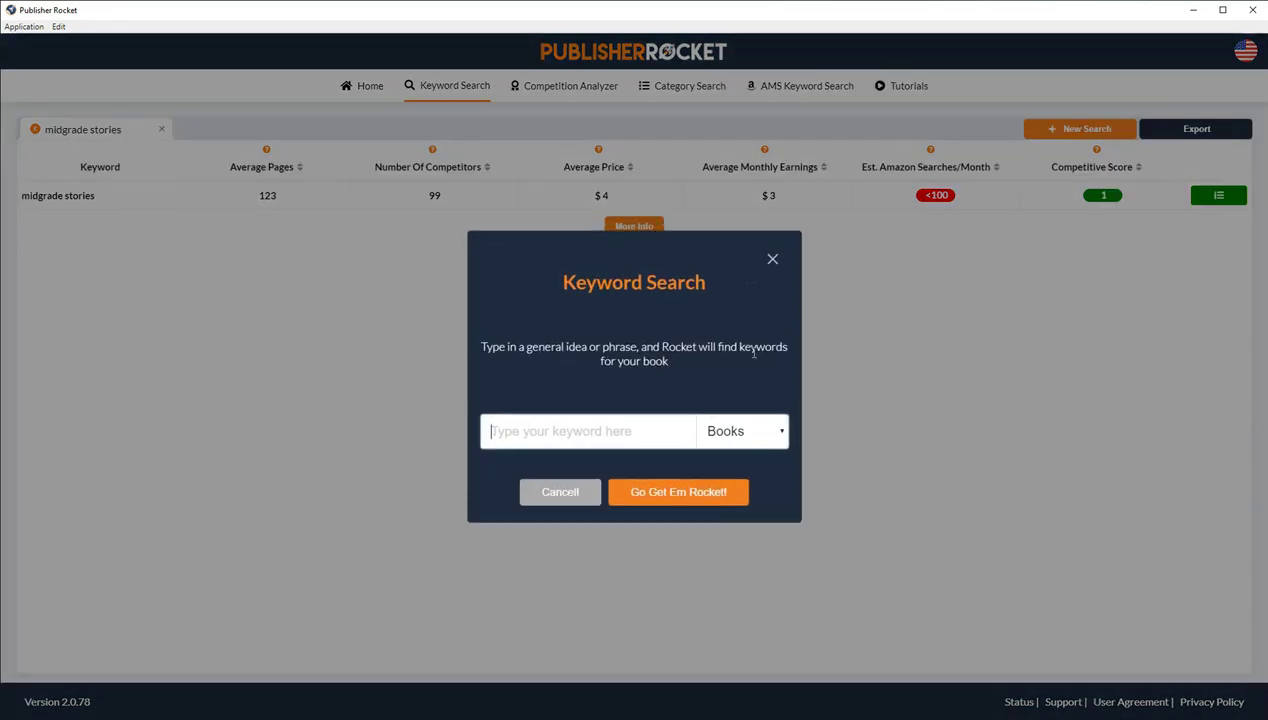
click(725, 431)
click(727, 472)
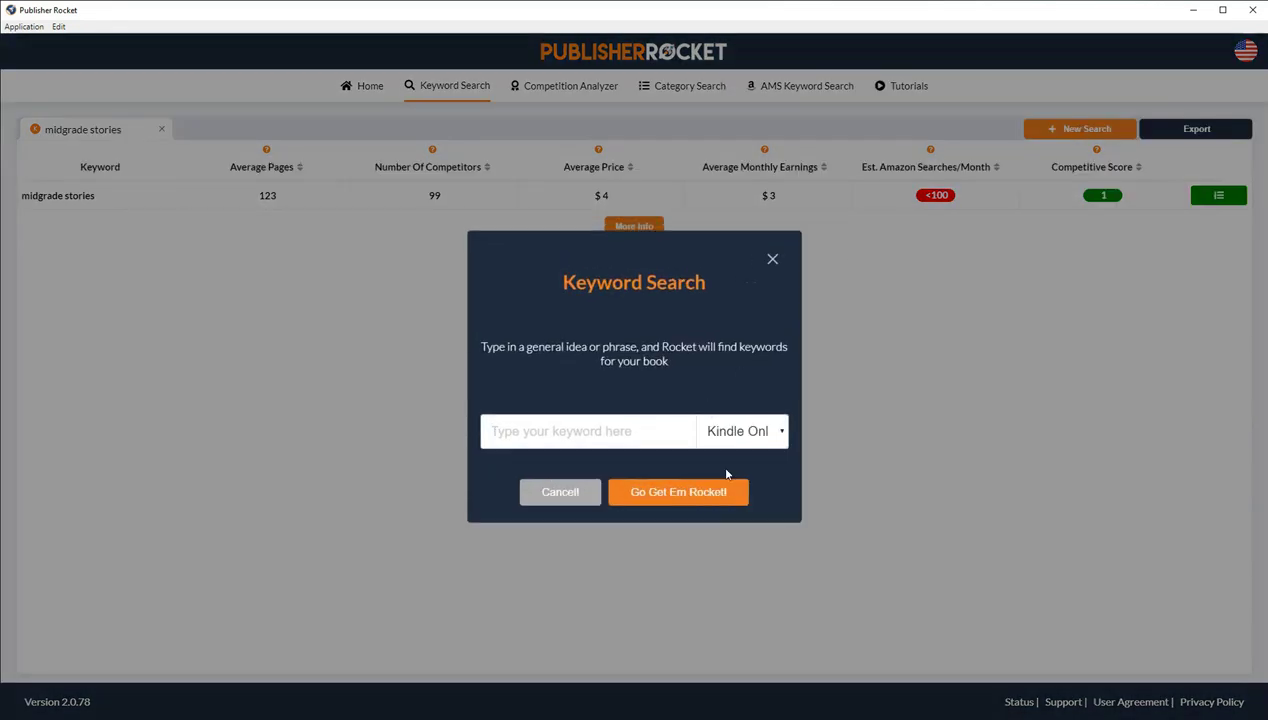
click(622, 437)
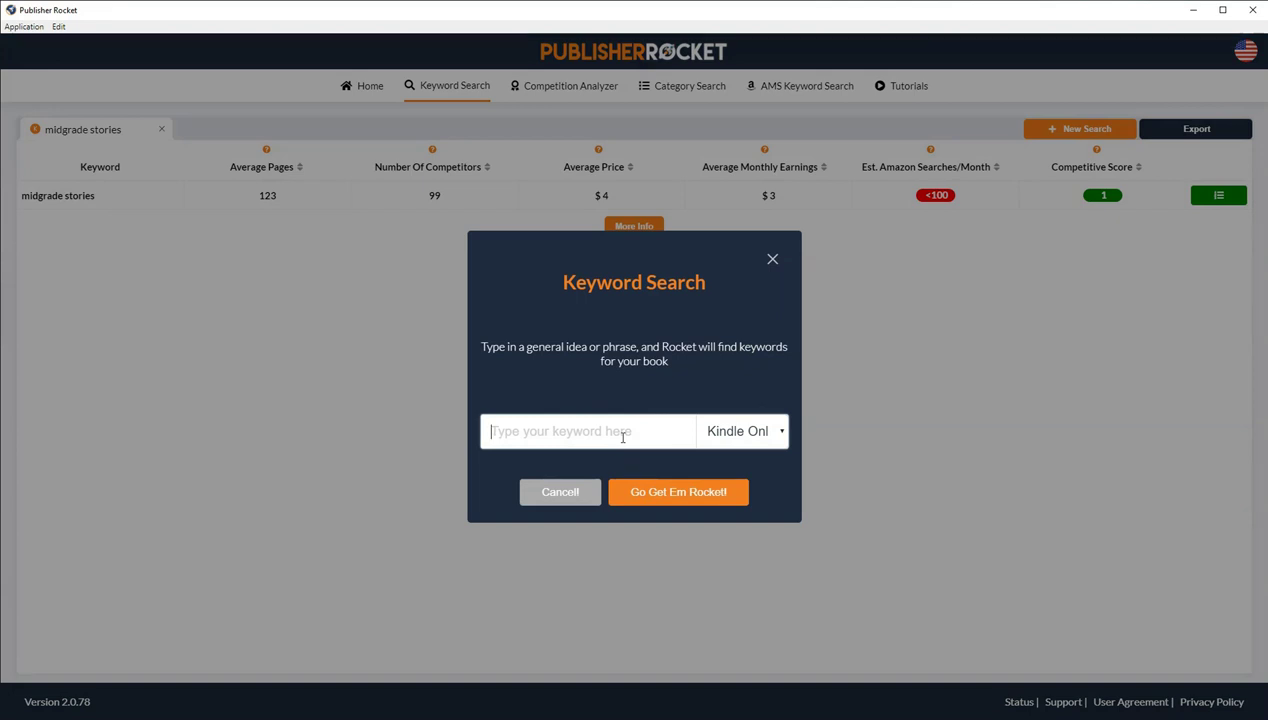
text(midgrad)
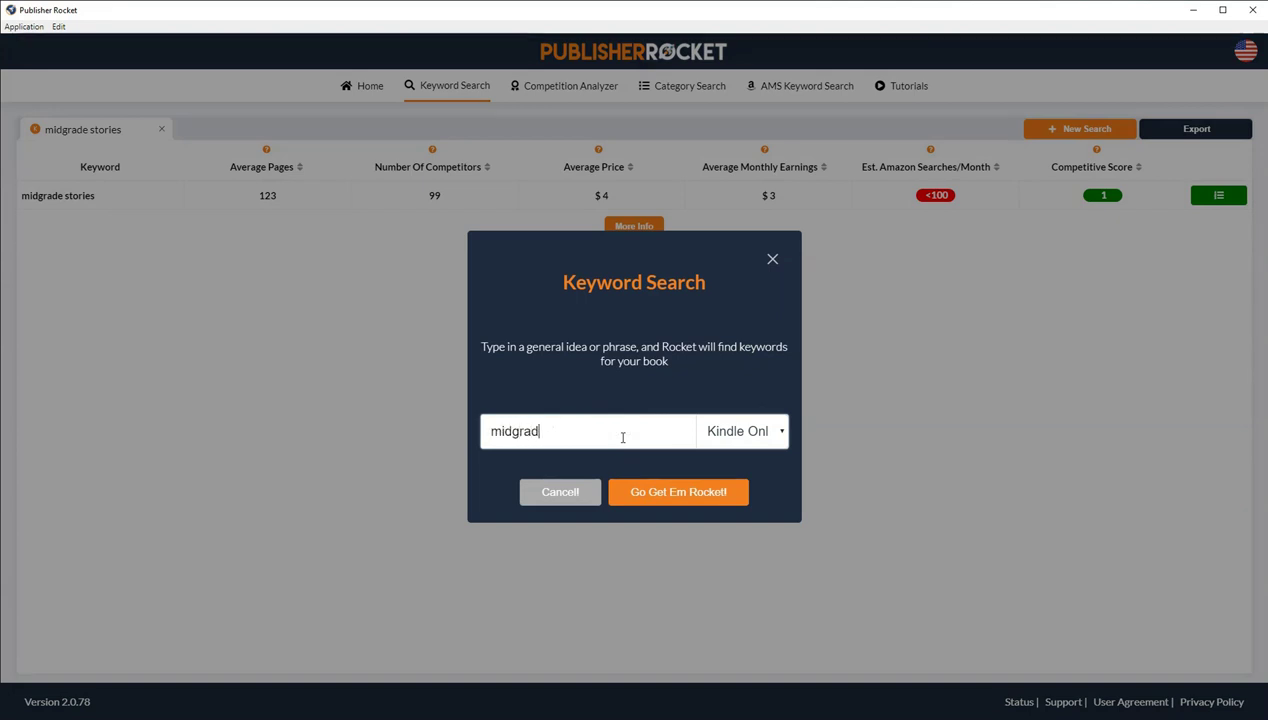
text(e fiction)
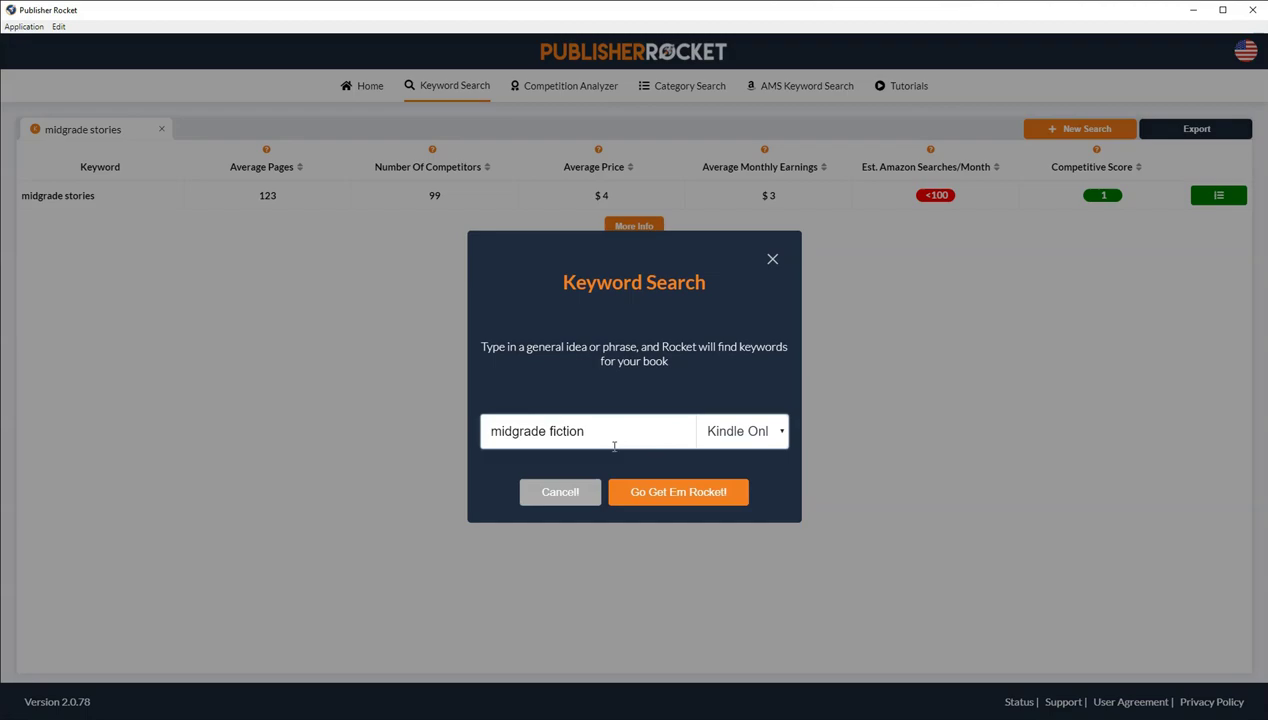
click(679, 495)
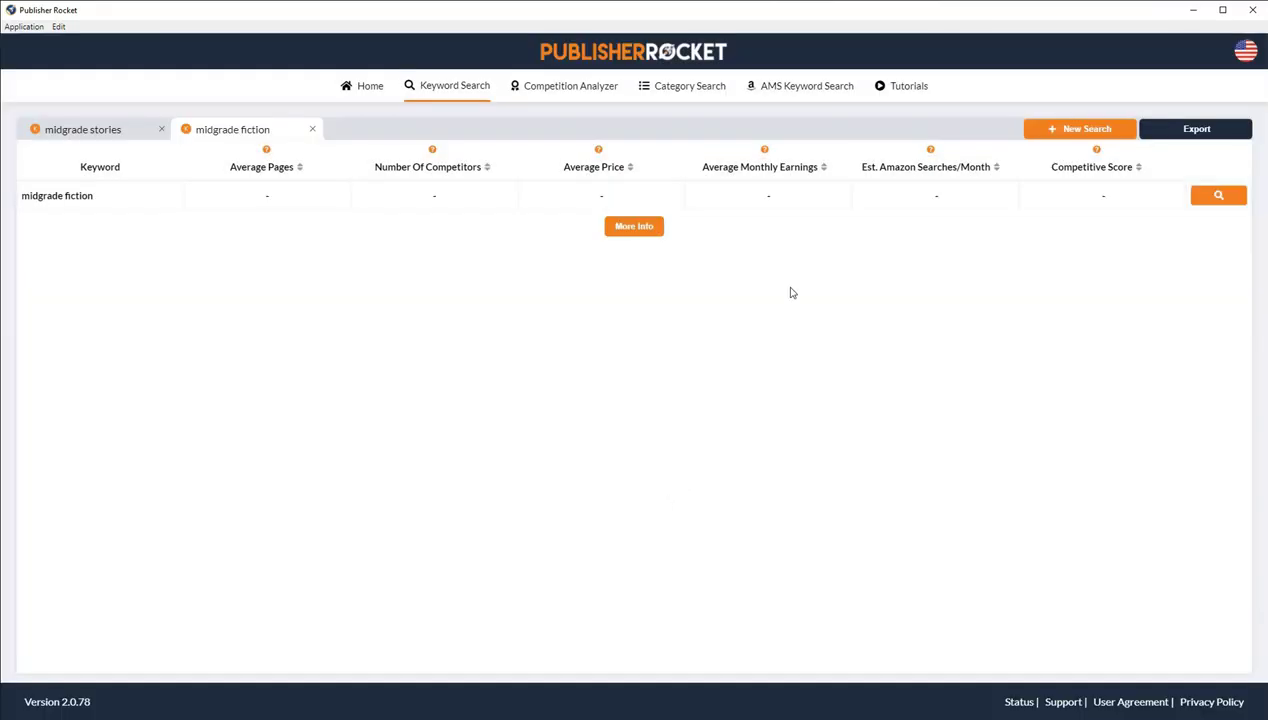
click(1218, 197)
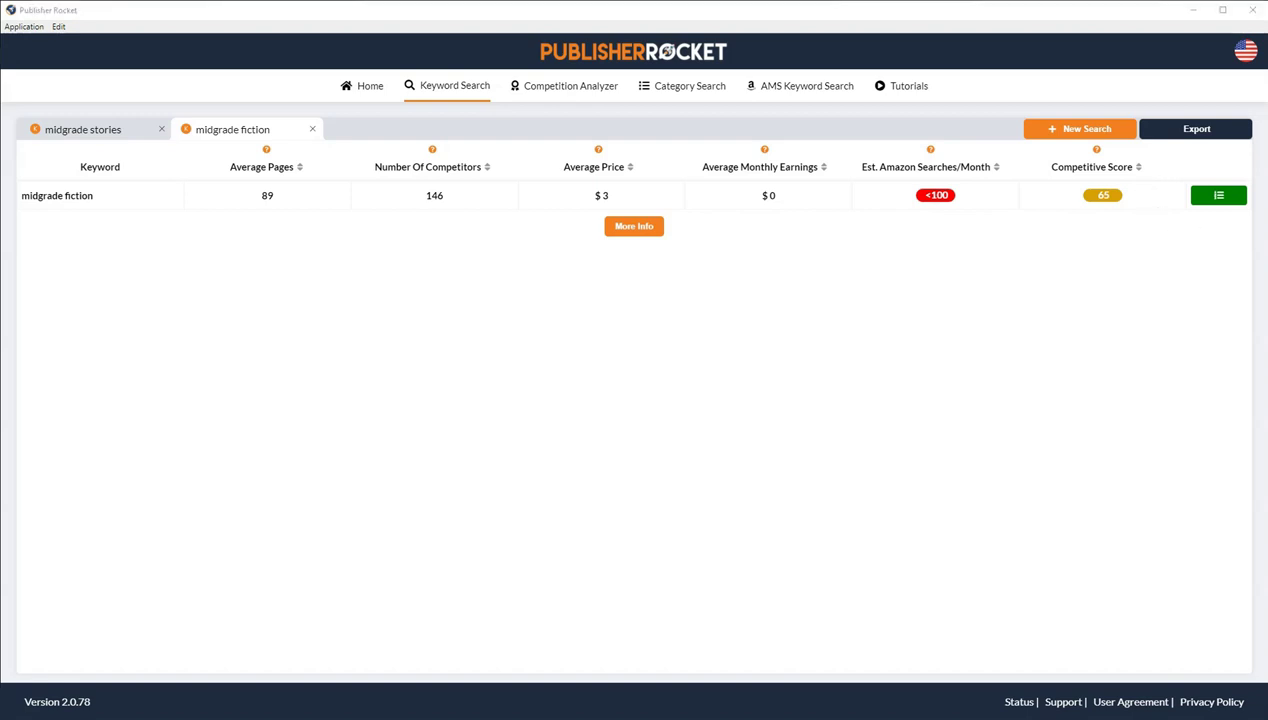
Step: Run a new Kindle-only keyword search for 'doomsday'
click(1040, 133)
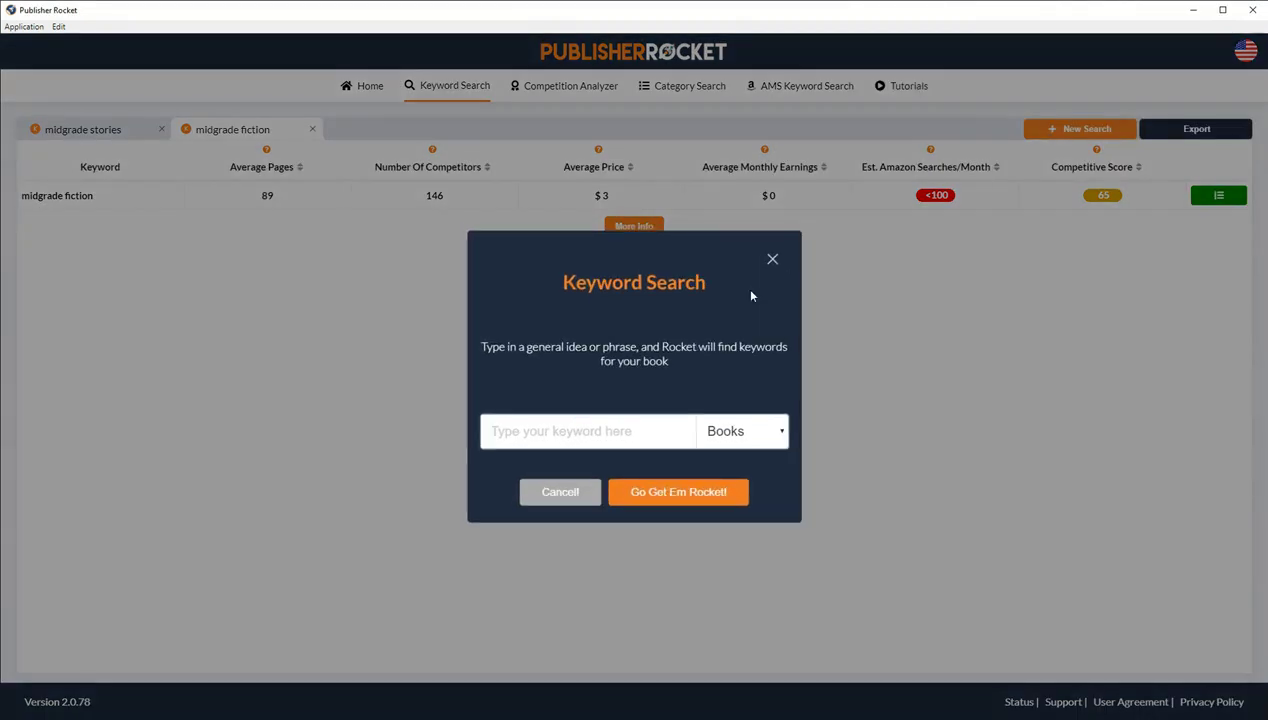
click(755, 428)
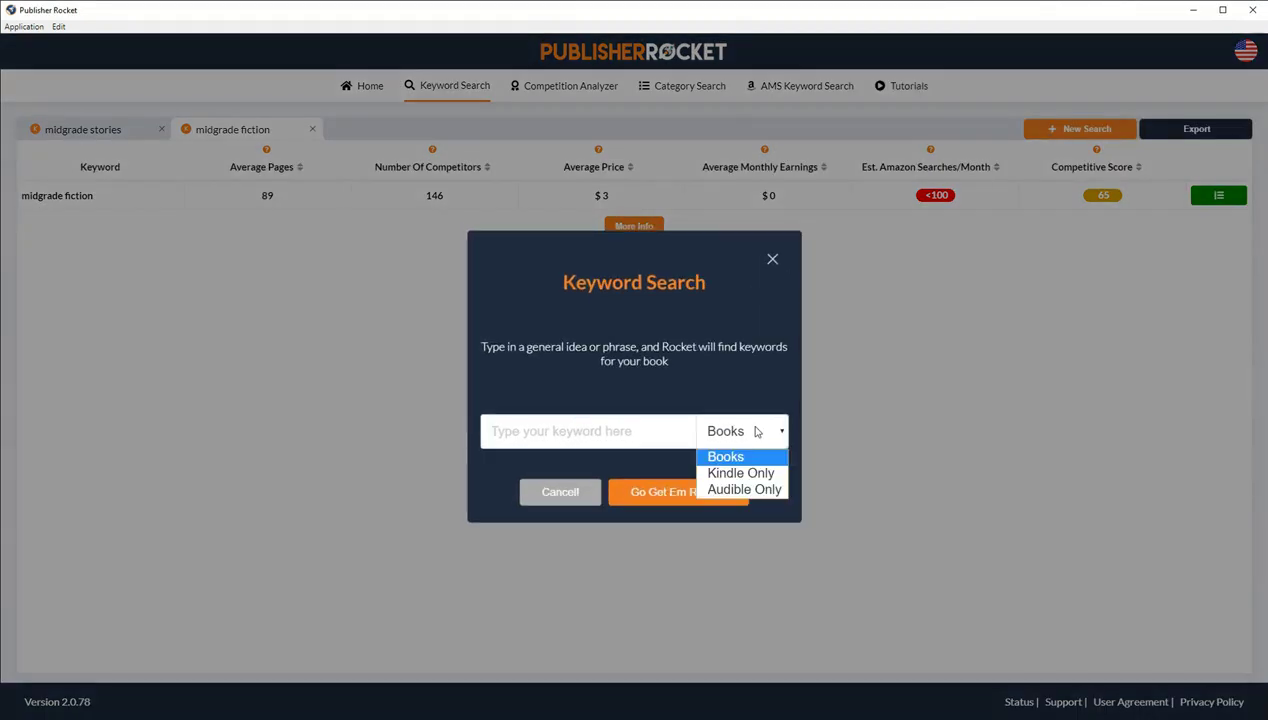
click(749, 480)
click(593, 430)
text(doomsday)
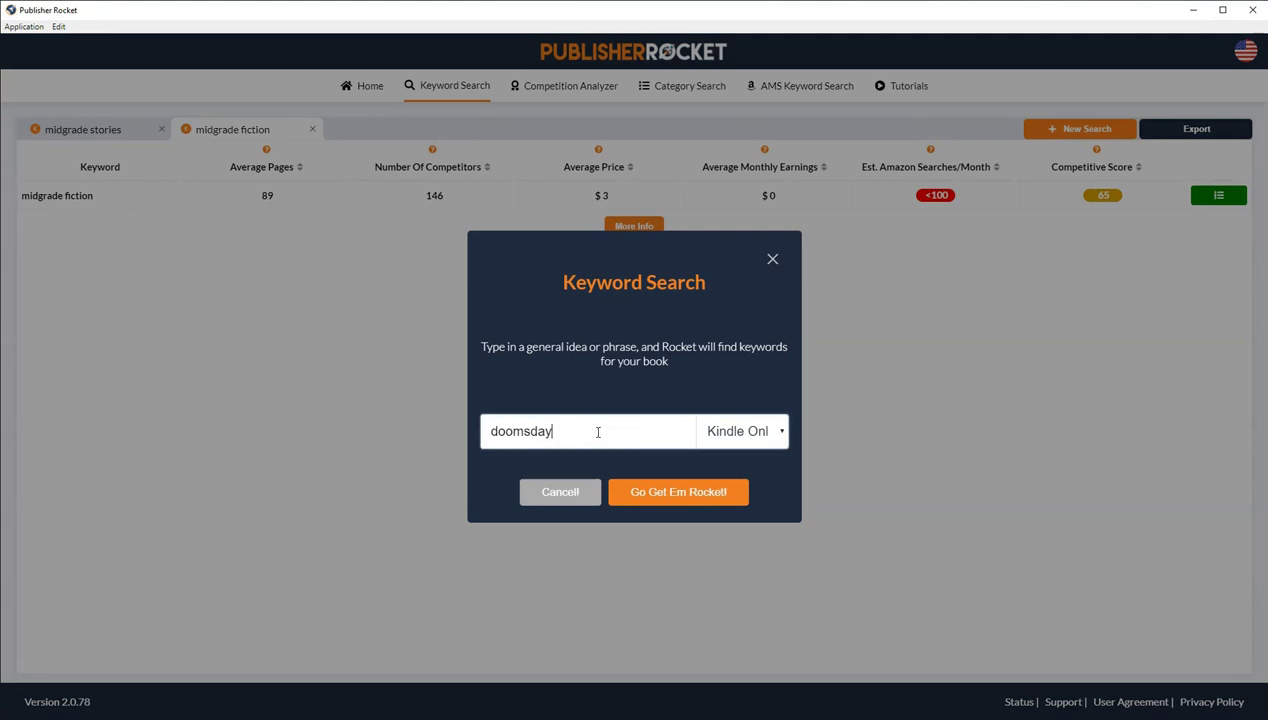
click(656, 498)
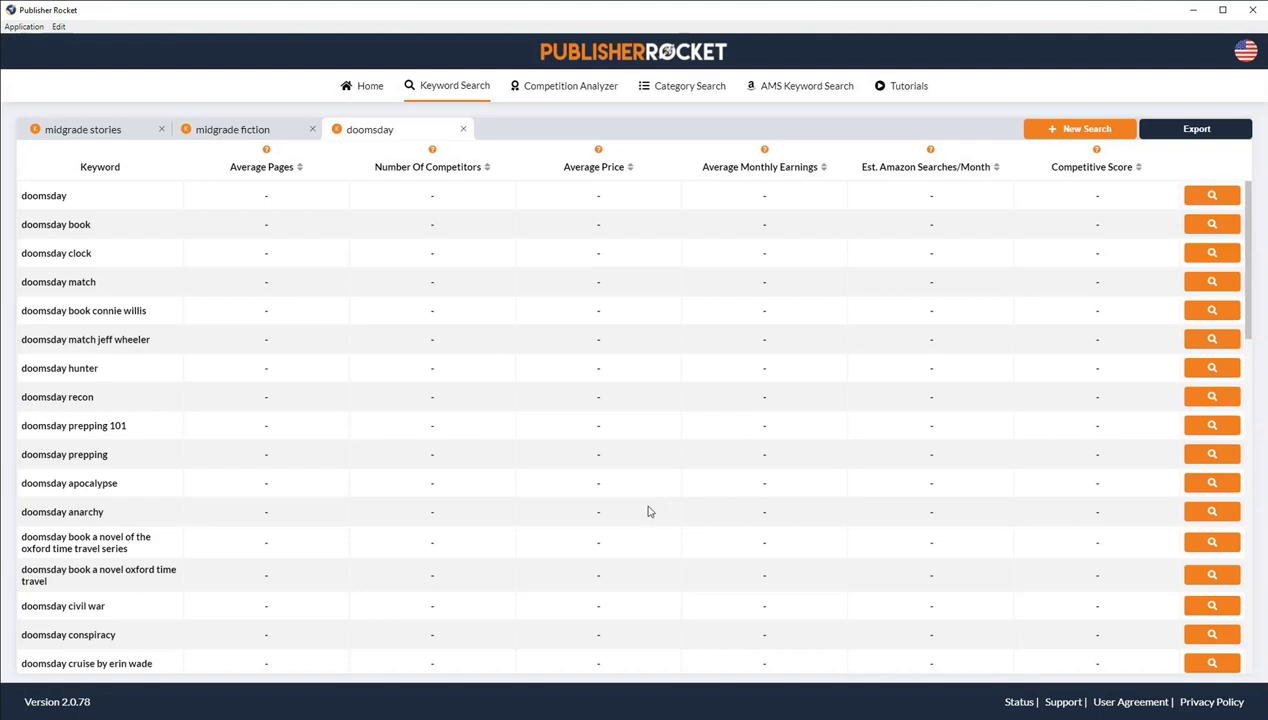
Step: Load the doomsday metrics: 539 searches a month, $1,151 earnings, competitive score 58
click(1207, 197)
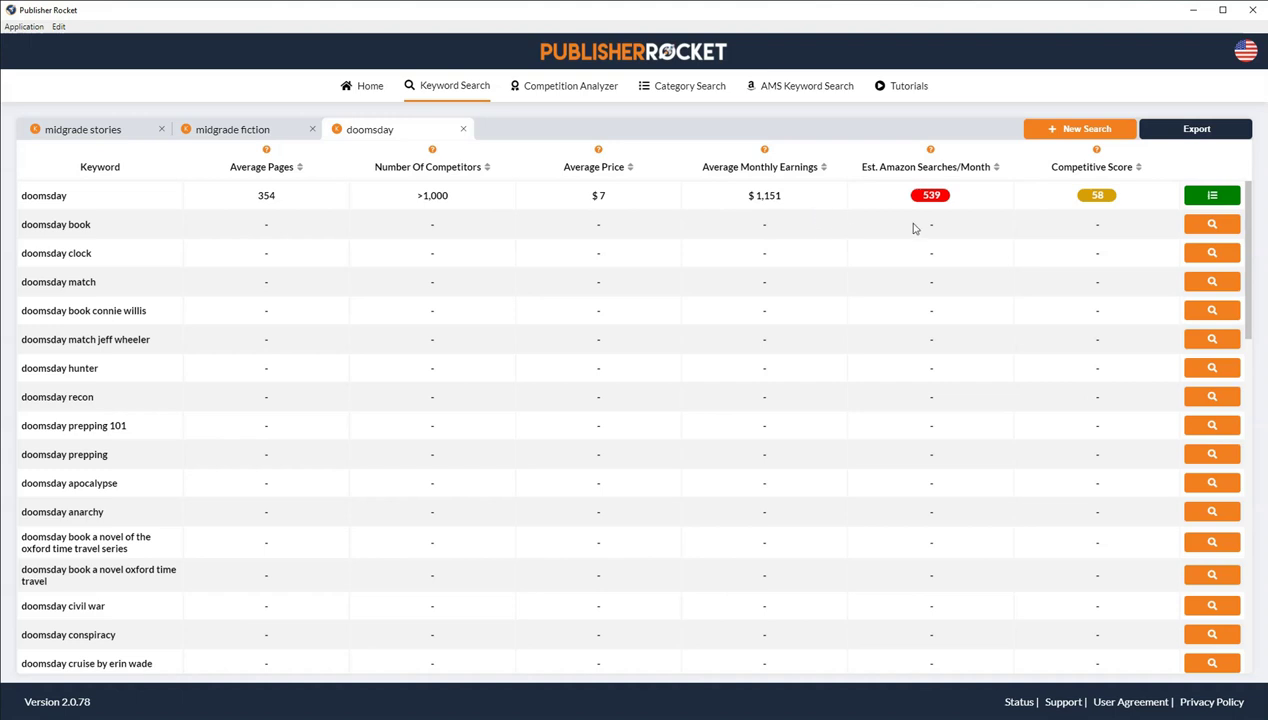
mouse_move(940, 199)
mouse_move(1097, 195)
scroll(112, 355, down, 1)
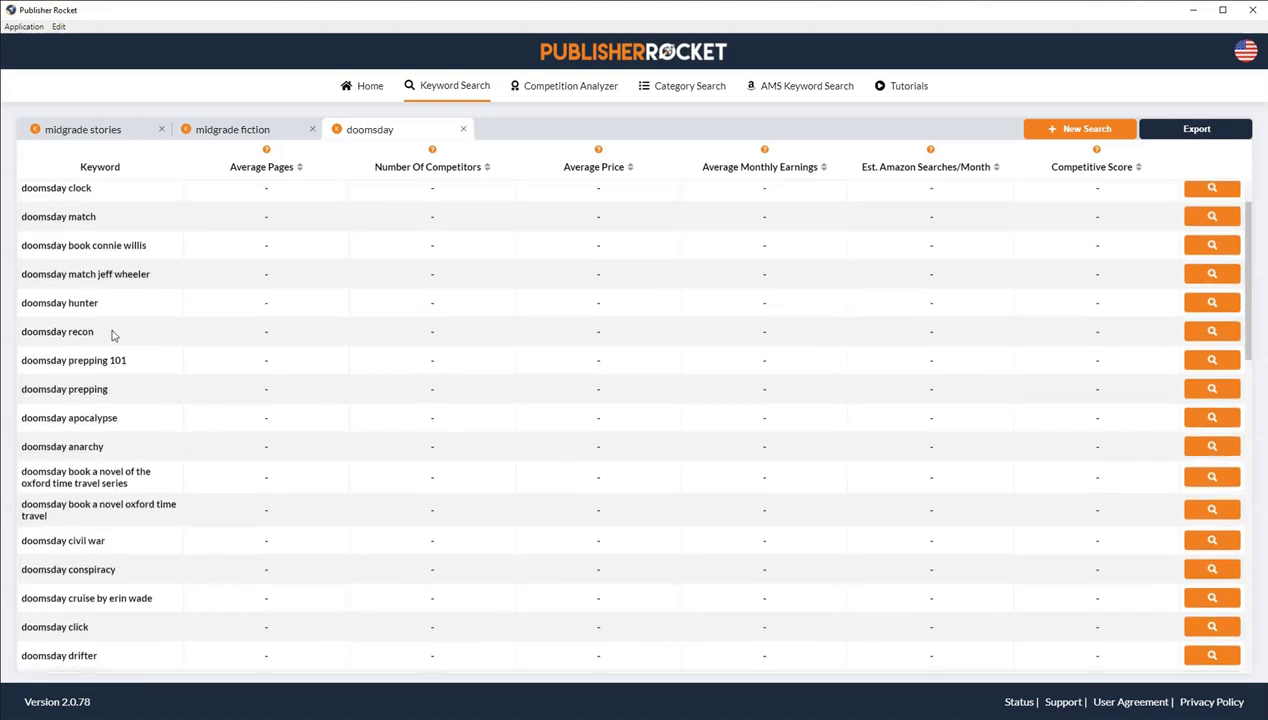
scroll(139, 362, down, 3)
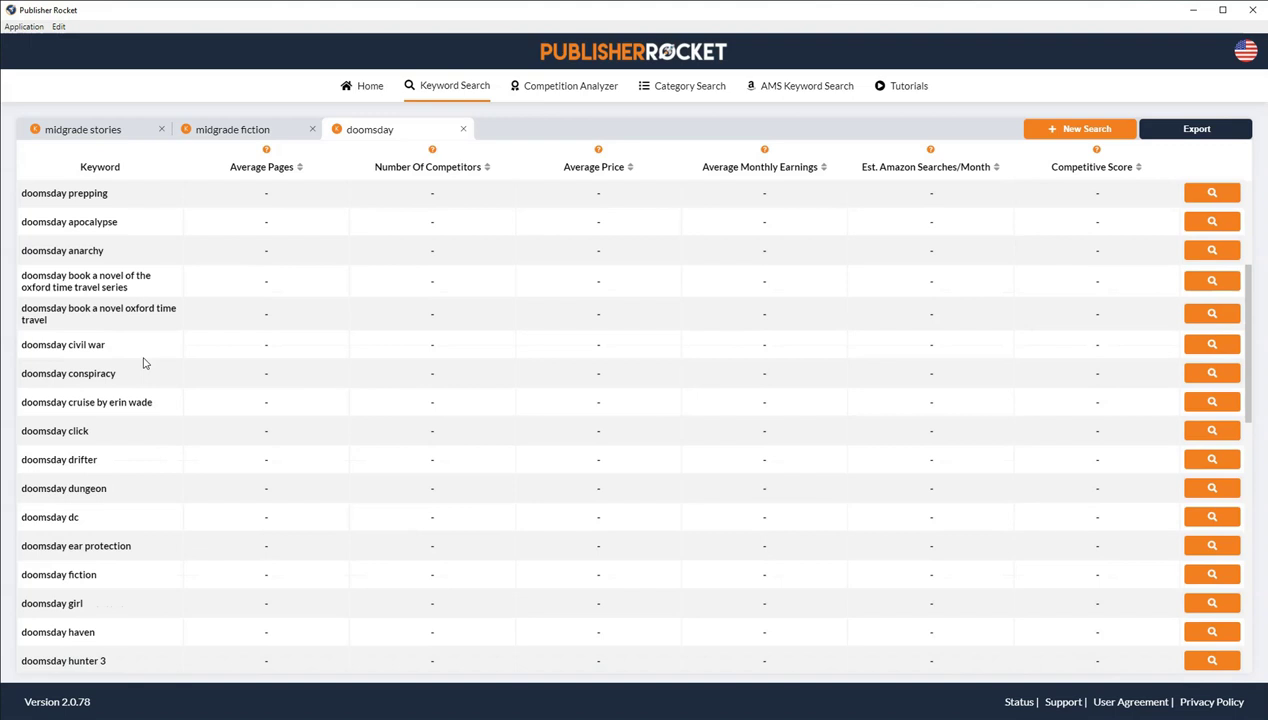
scroll(143, 362, down, 3)
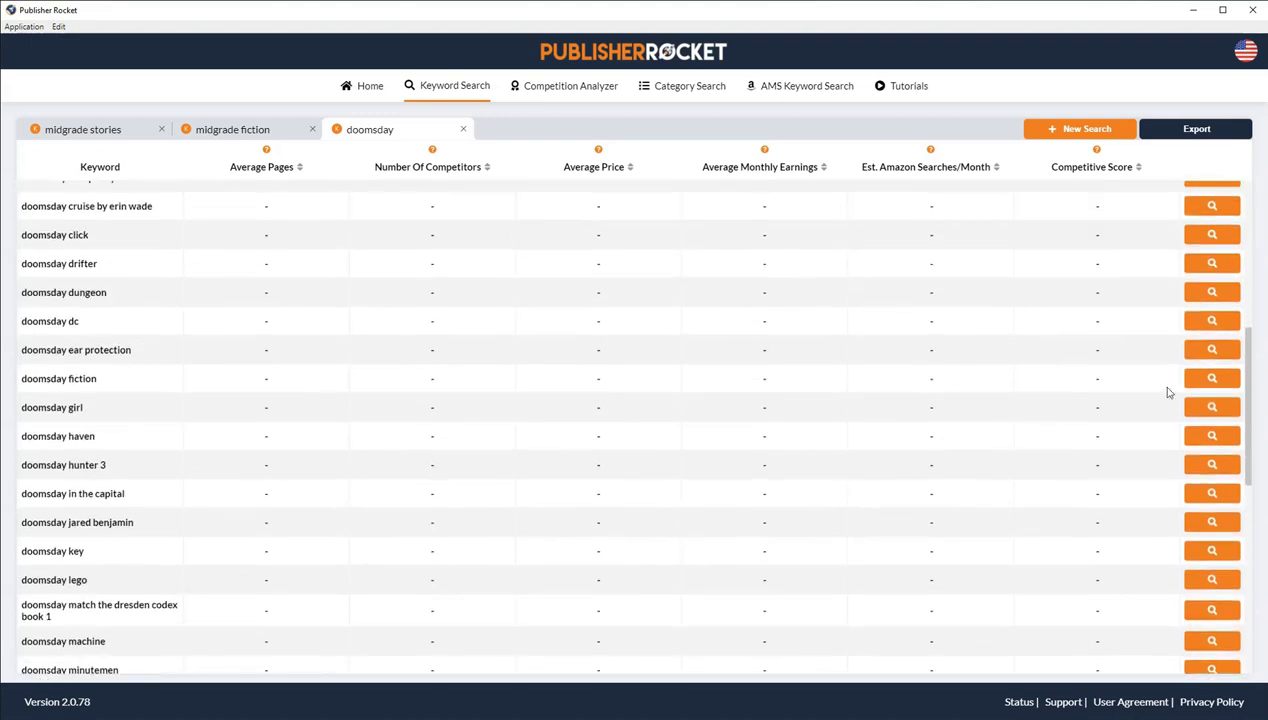
click(1207, 385)
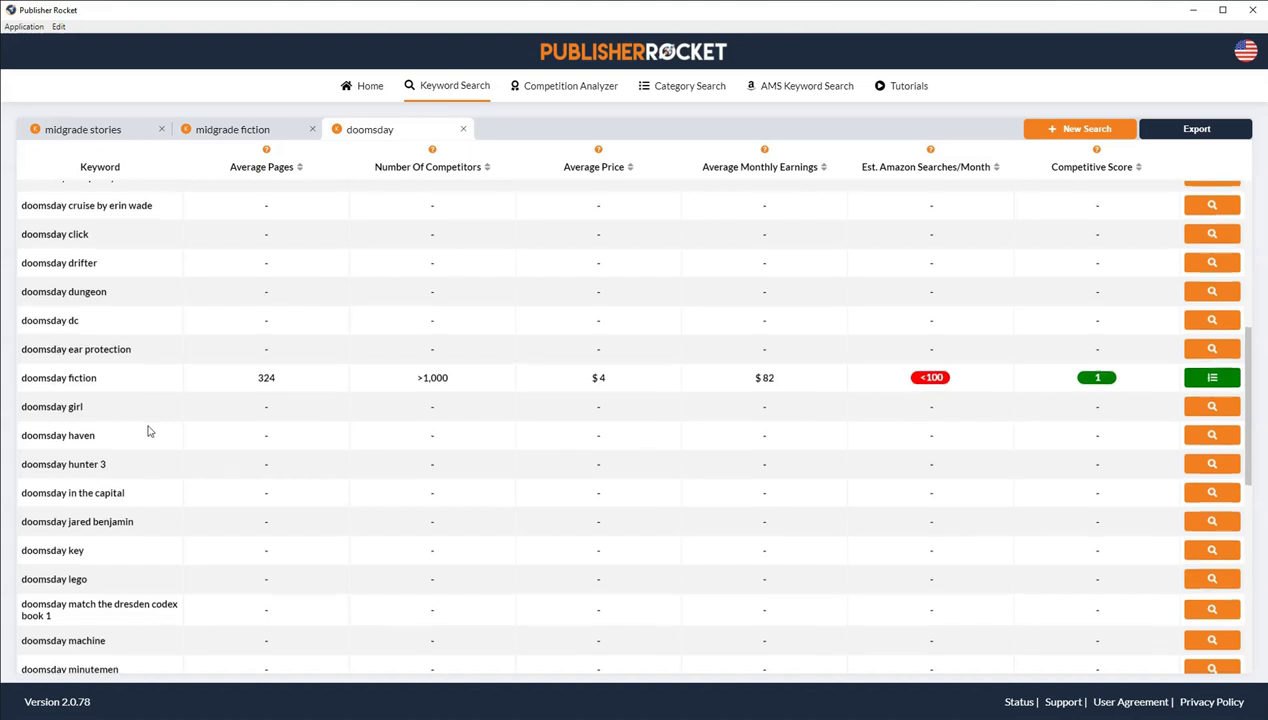
scroll(148, 431, down, 1)
scroll(140, 450, down, 1)
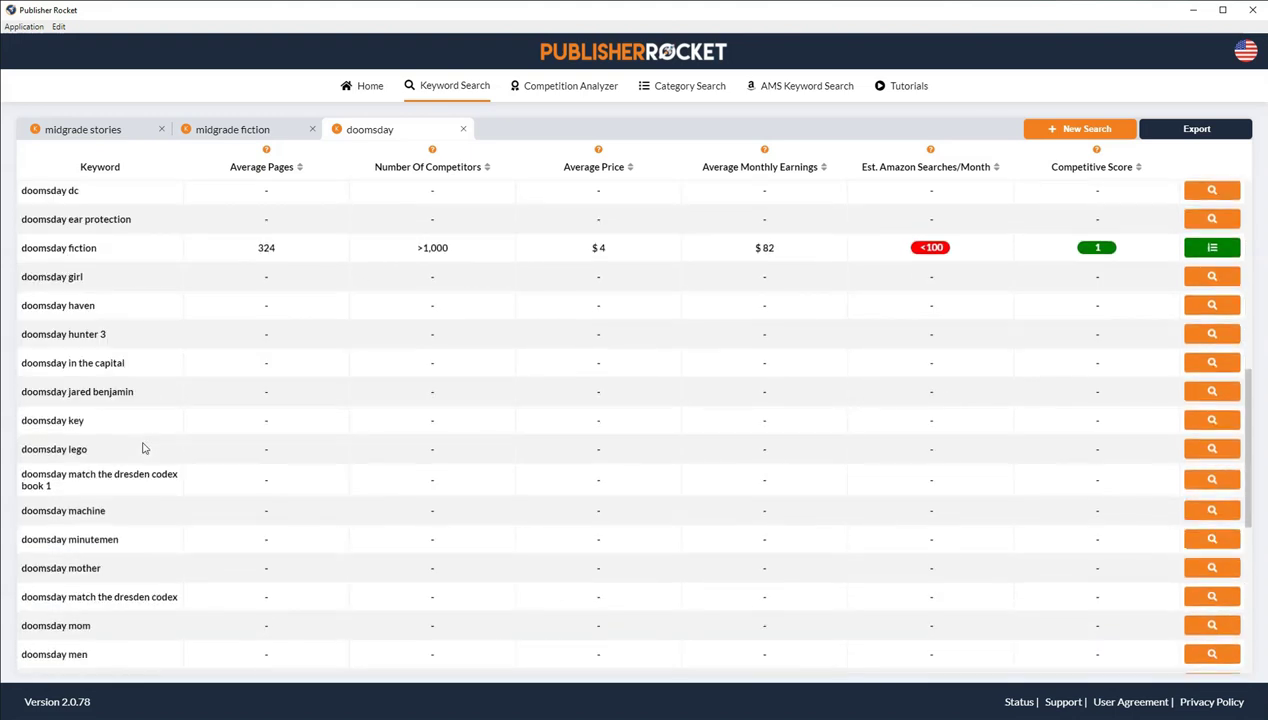
scroll(145, 416, down, 1)
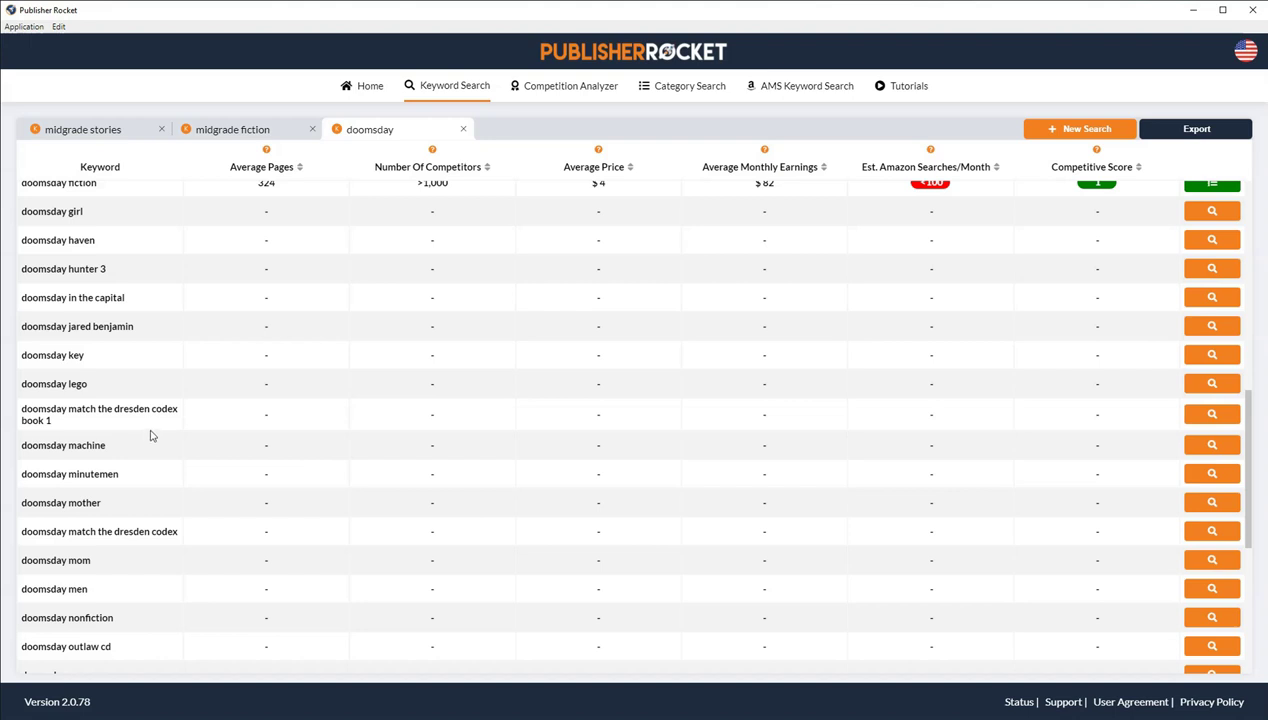
scroll(150, 436, down, 1)
scroll(162, 467, down, 1)
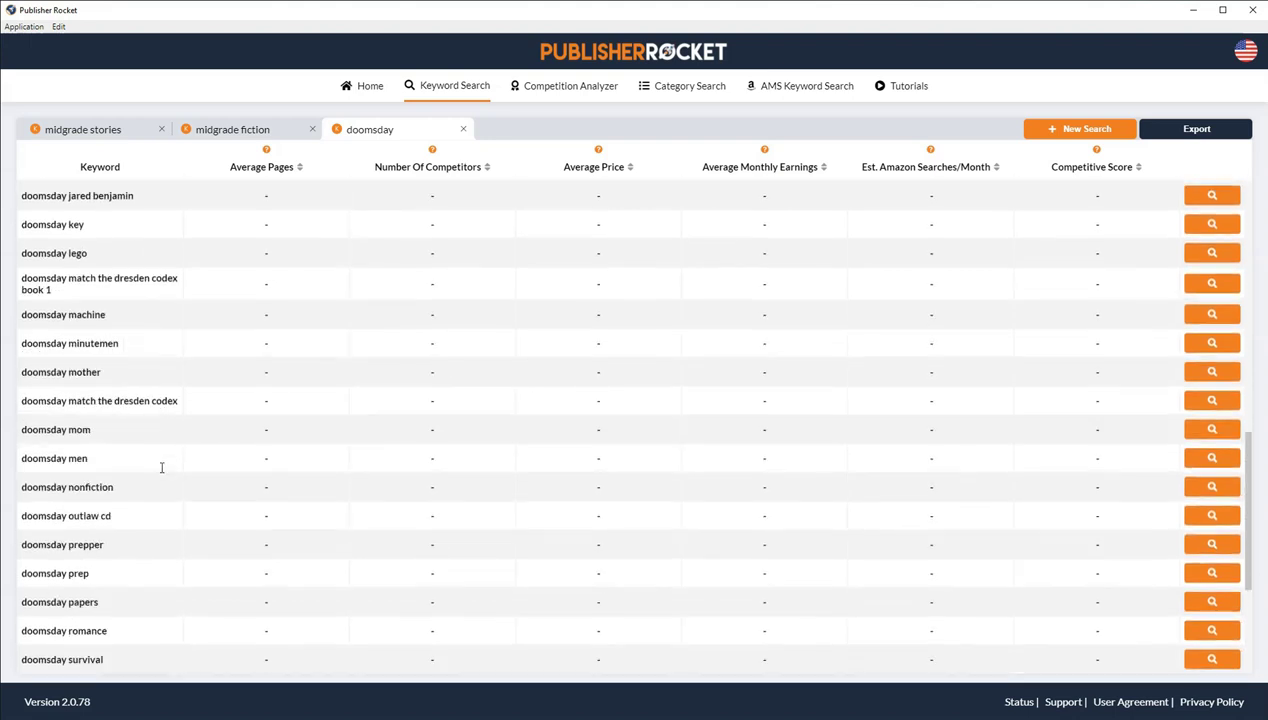
scroll(145, 490, down, 1)
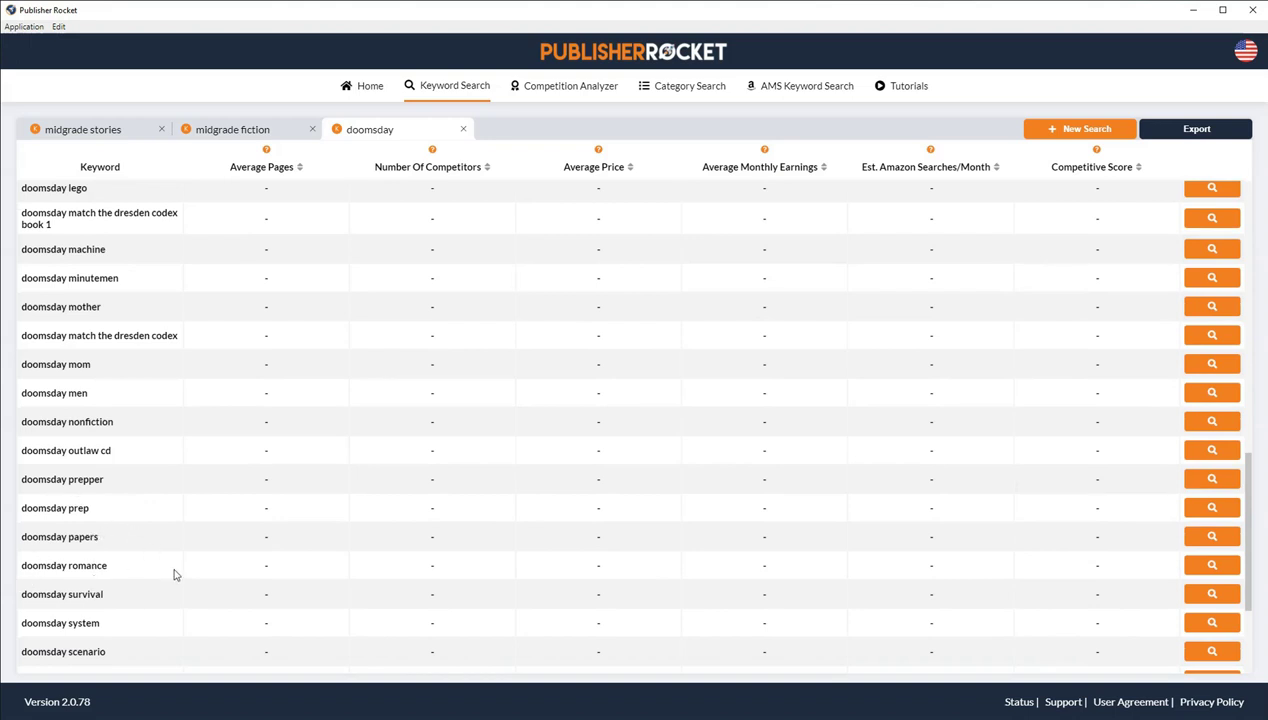
scroll(173, 575, down, 1)
scroll(173, 575, down, 1)
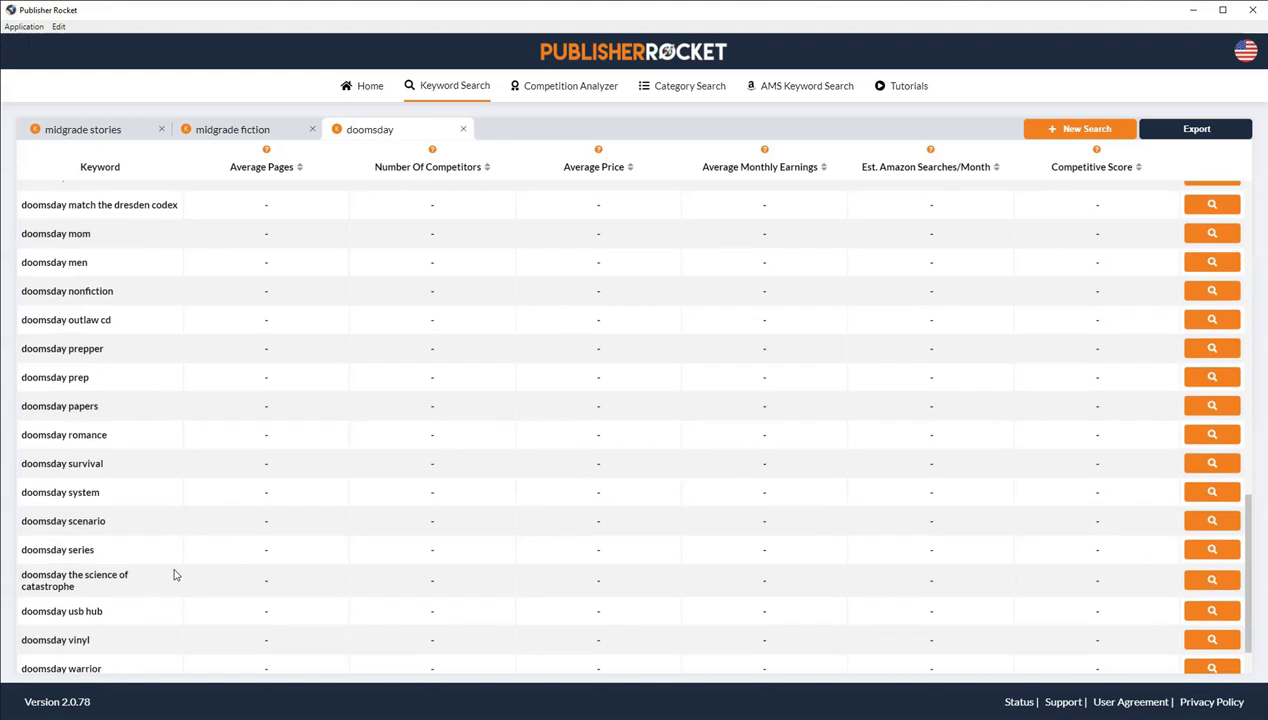
scroll(238, 493, up, 4)
scroll(238, 493, up, 7)
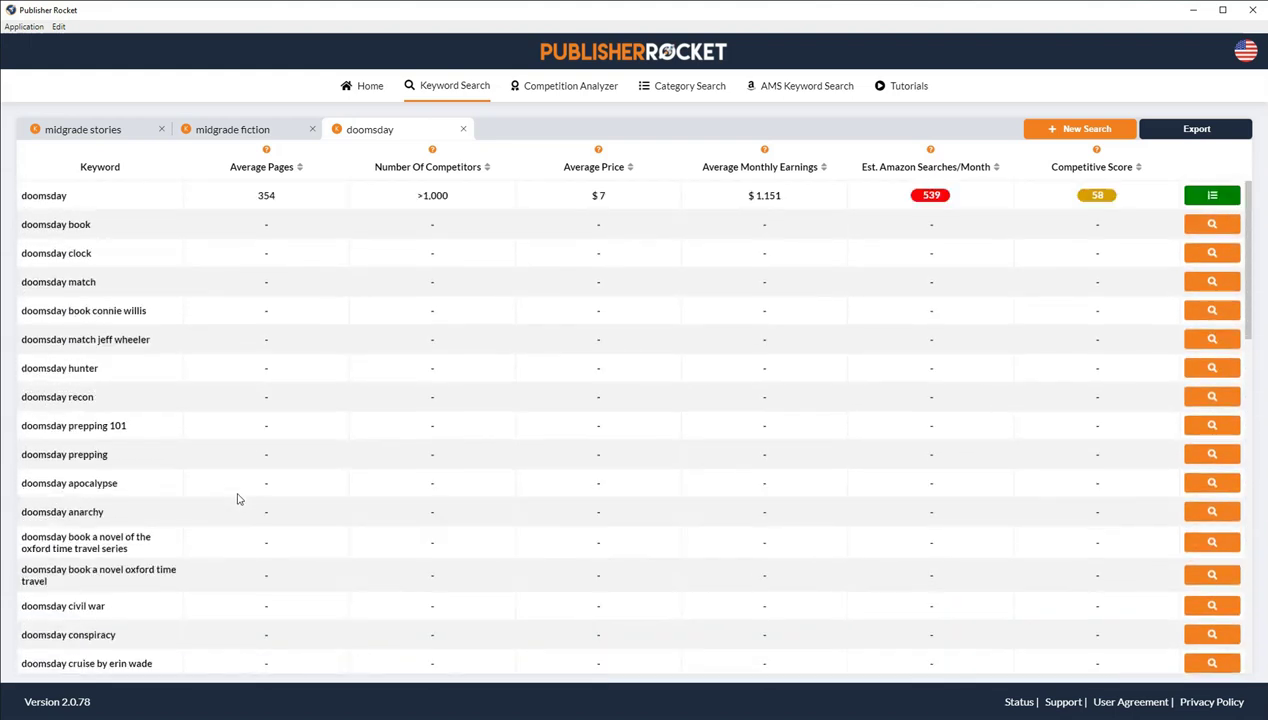
Step: Search Kindle-only for 'light horror' and load metrics for its first two keywords (scores 20 and 33)
click(1070, 134)
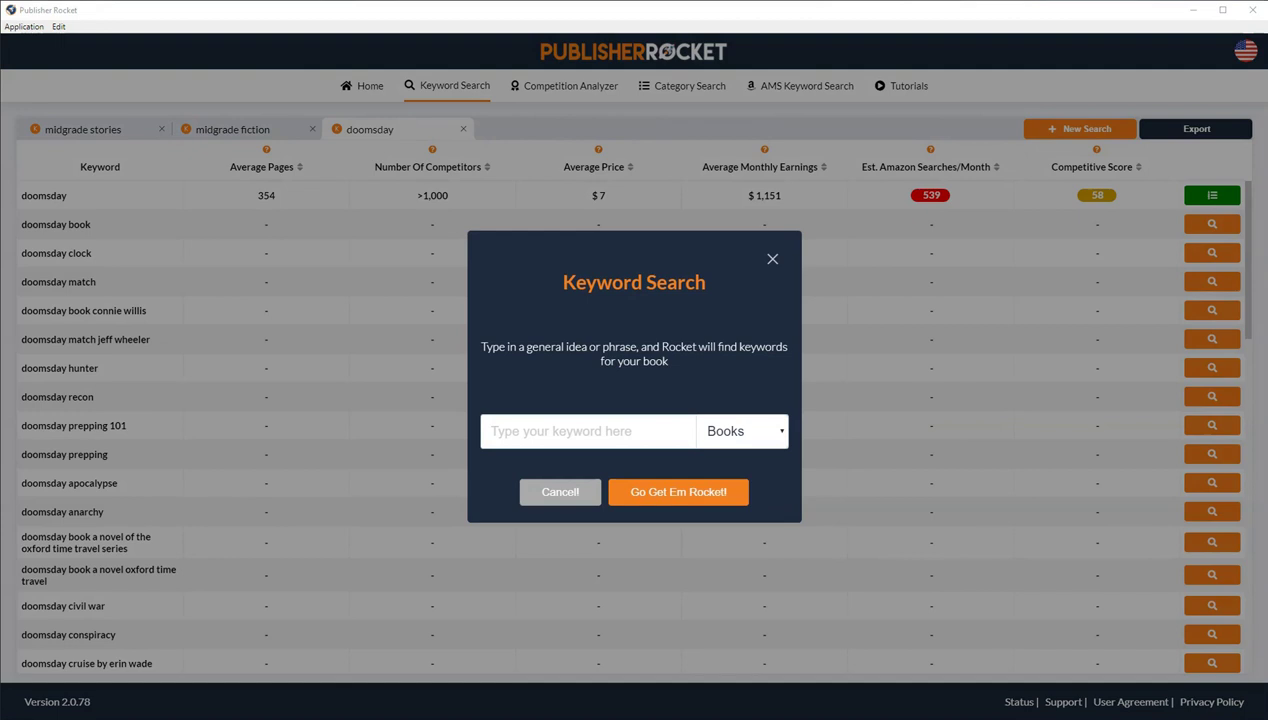
click(624, 433)
text(light horror)
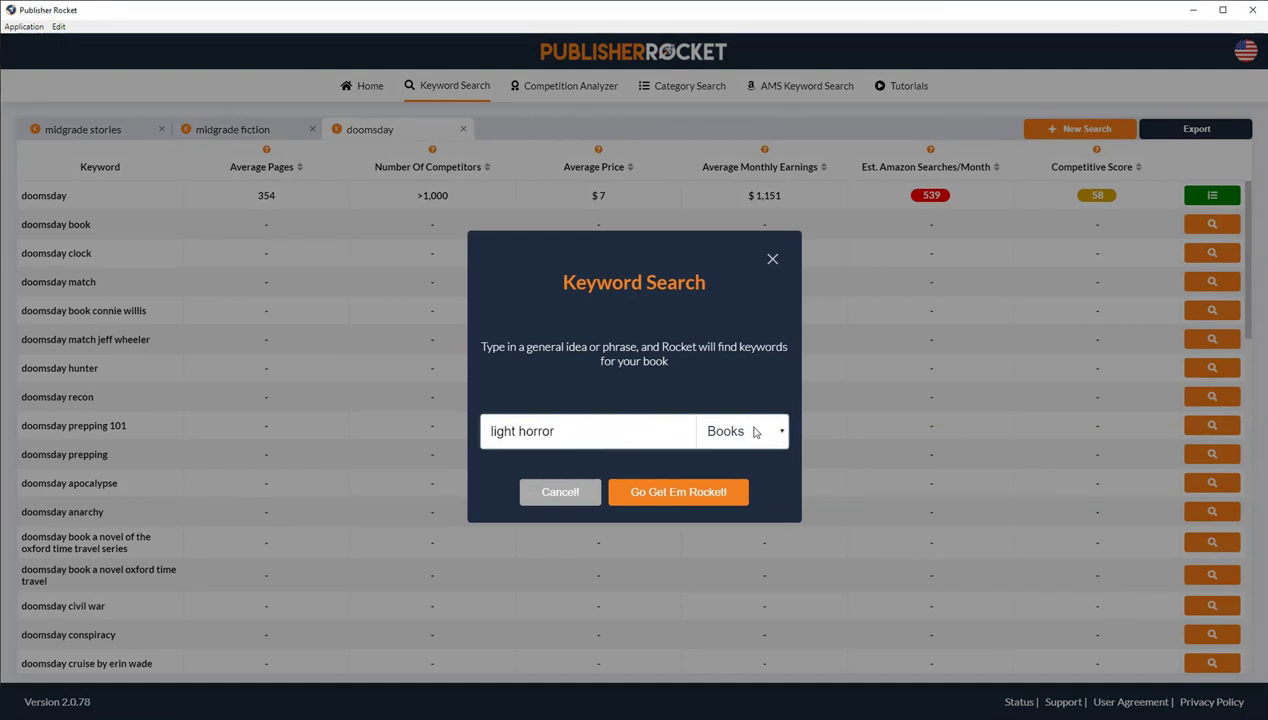
click(746, 431)
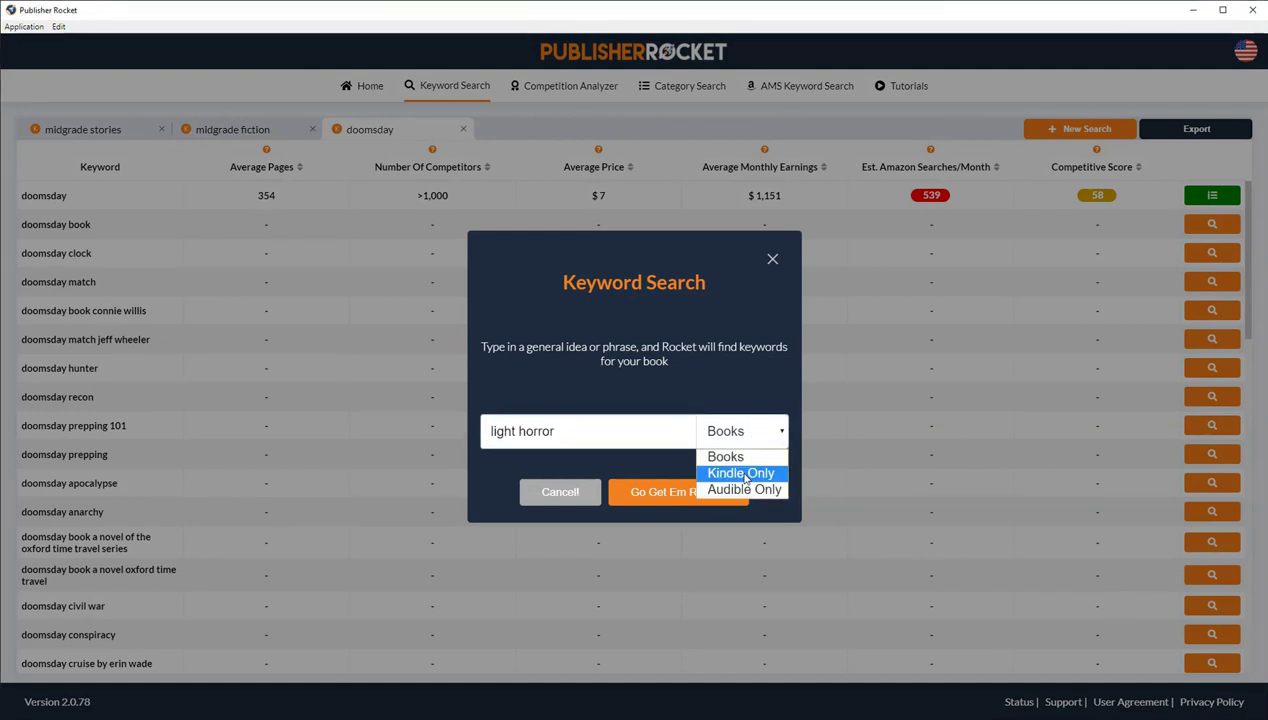
click(744, 476)
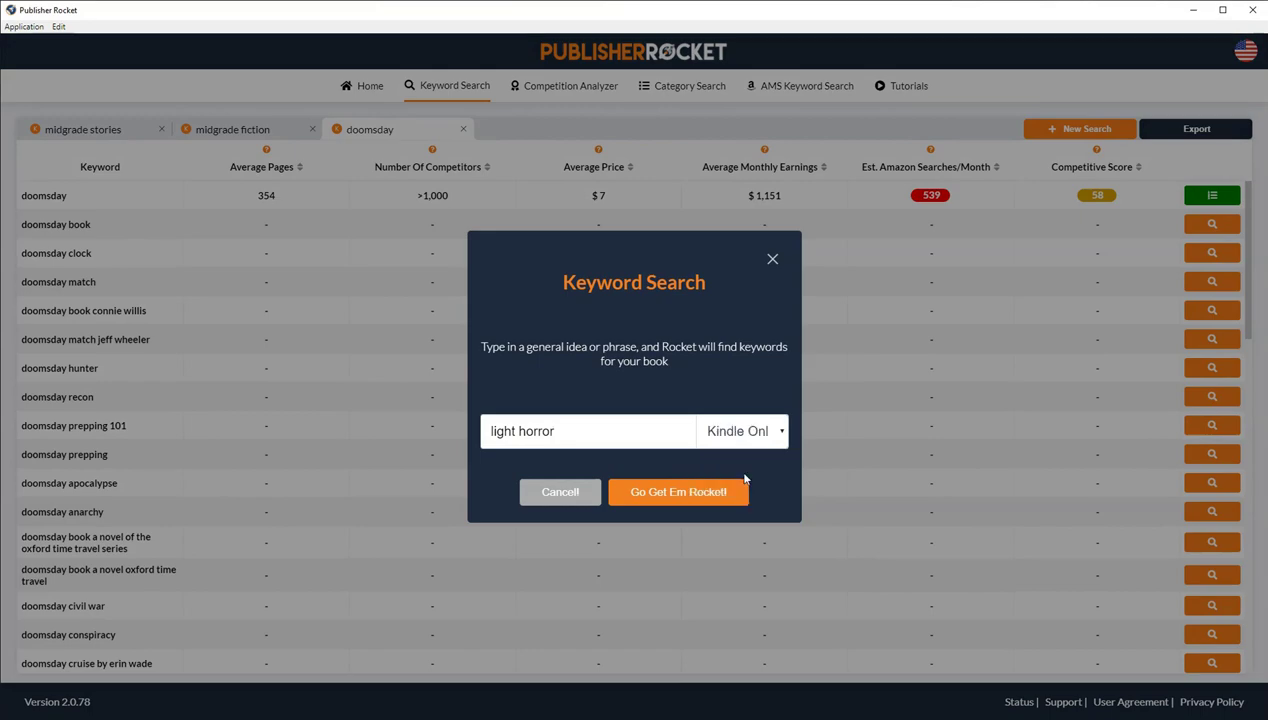
click(675, 491)
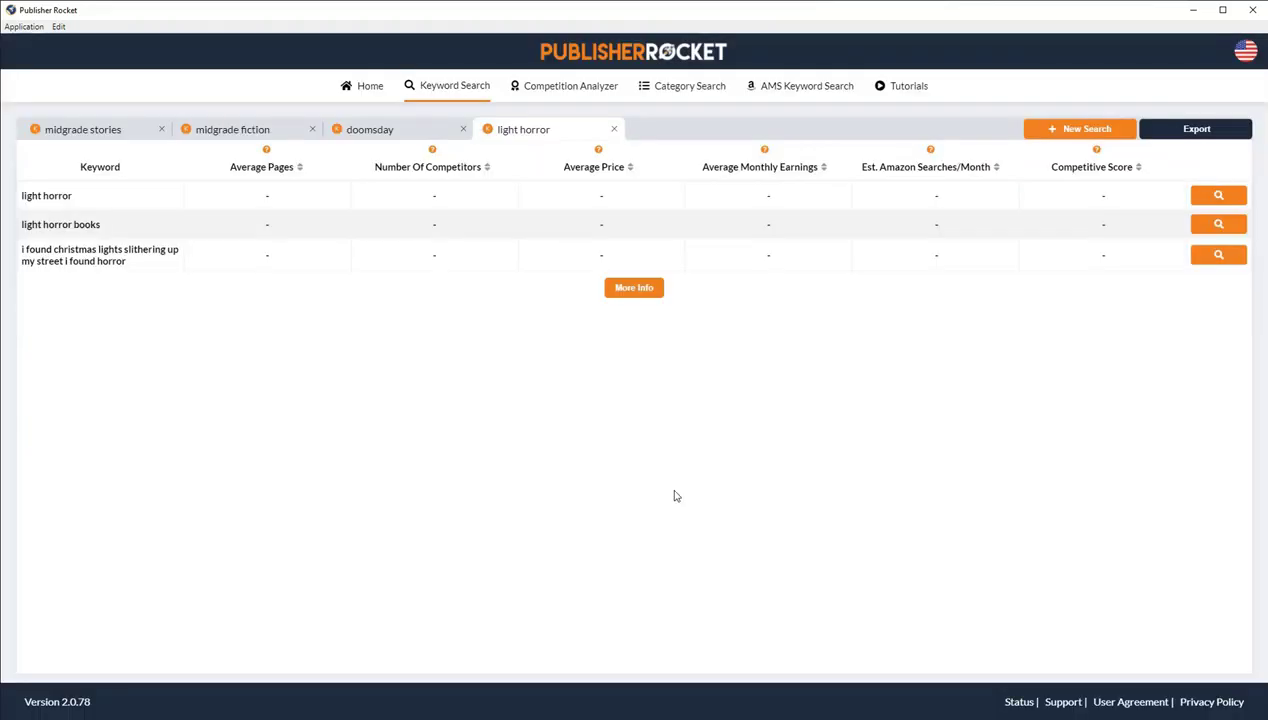
click(1219, 198)
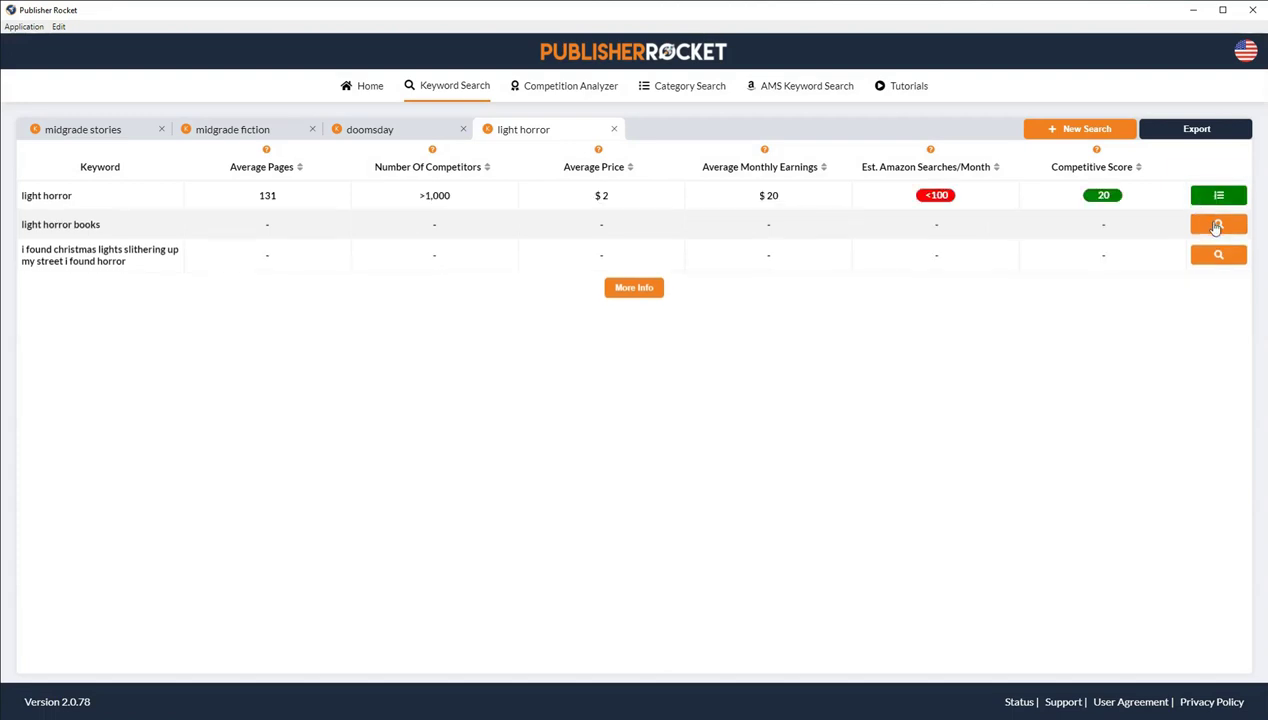
click(1216, 226)
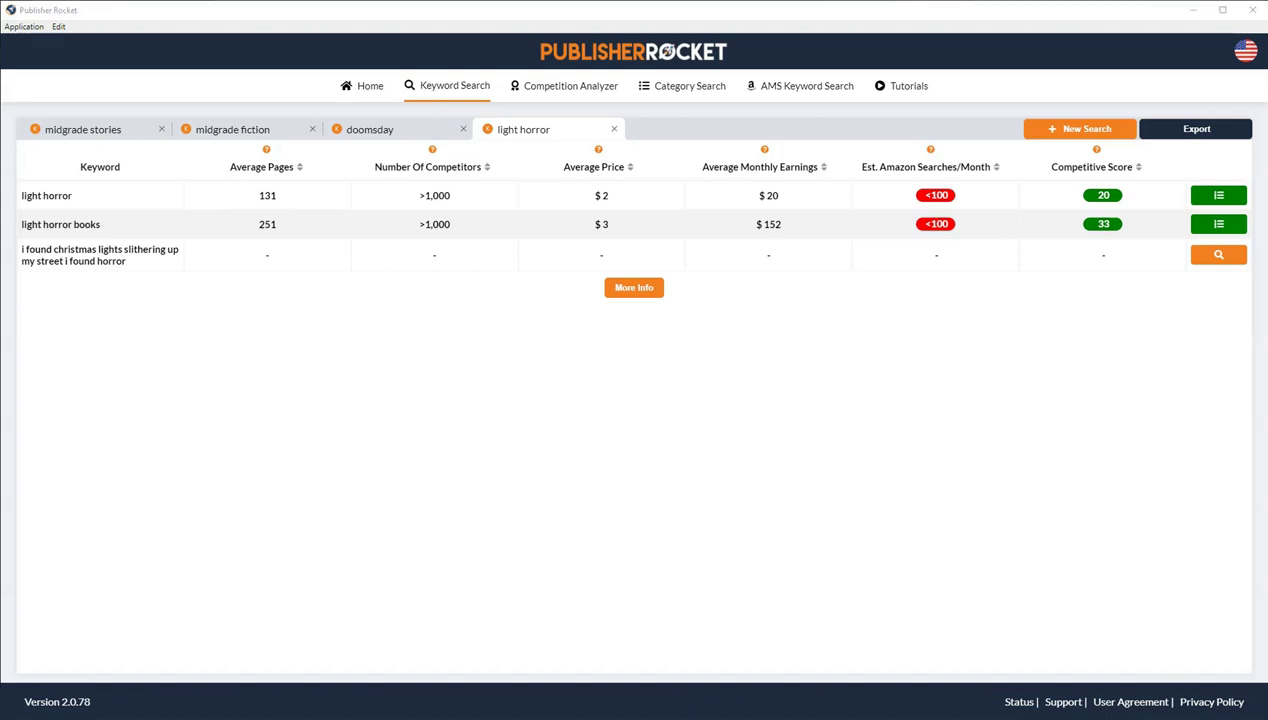
Step: Run a new Kindle-only keyword search for 'scary stories'
click(1066, 124)
text(scary stories)
click(735, 437)
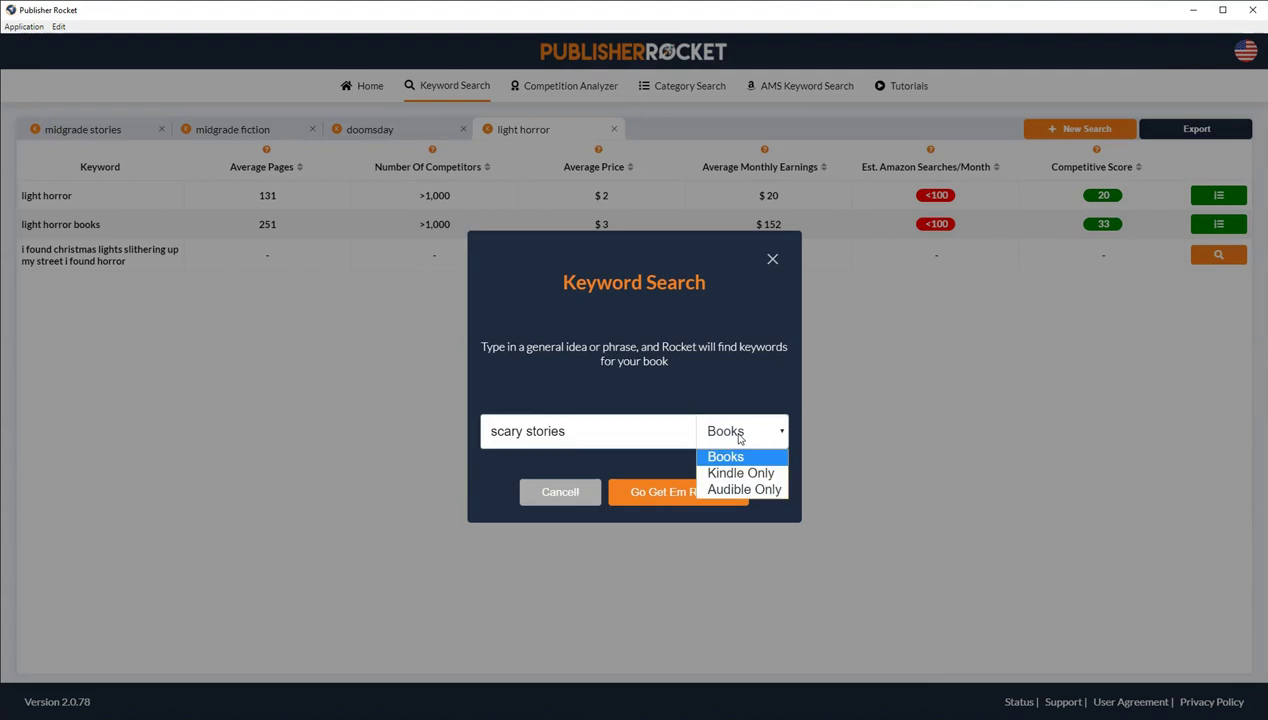
click(737, 474)
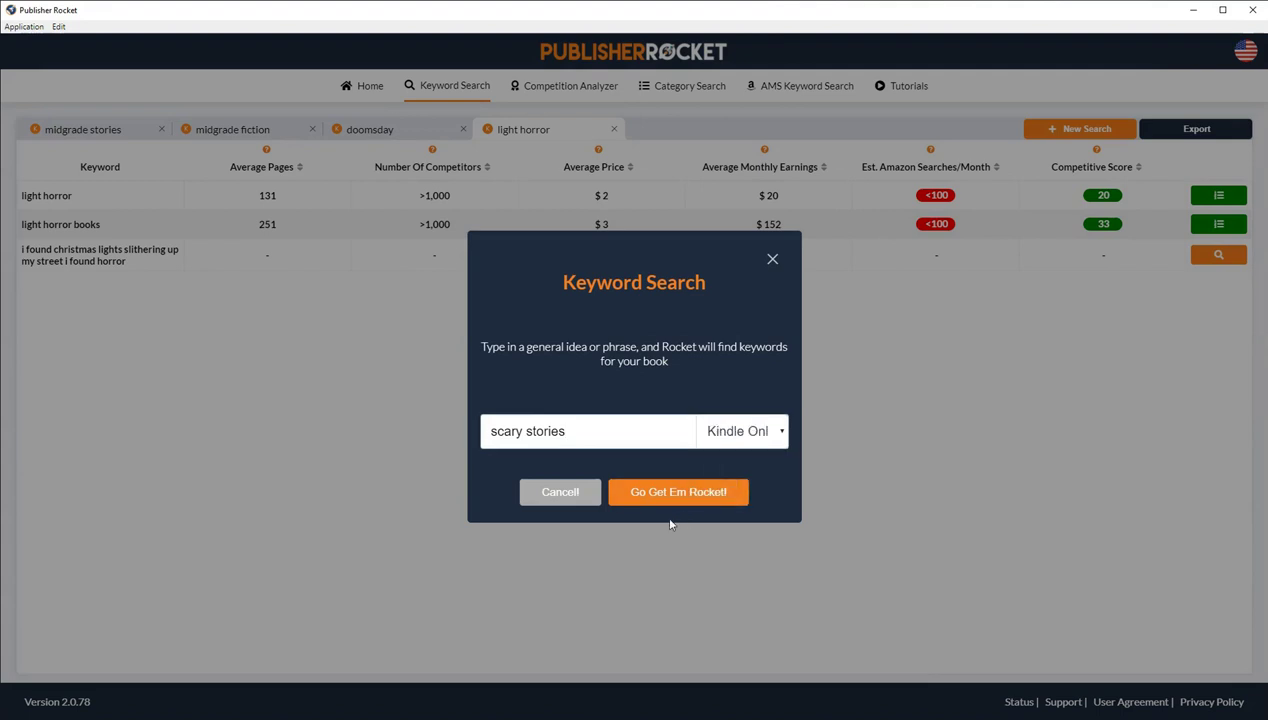
click(636, 494)
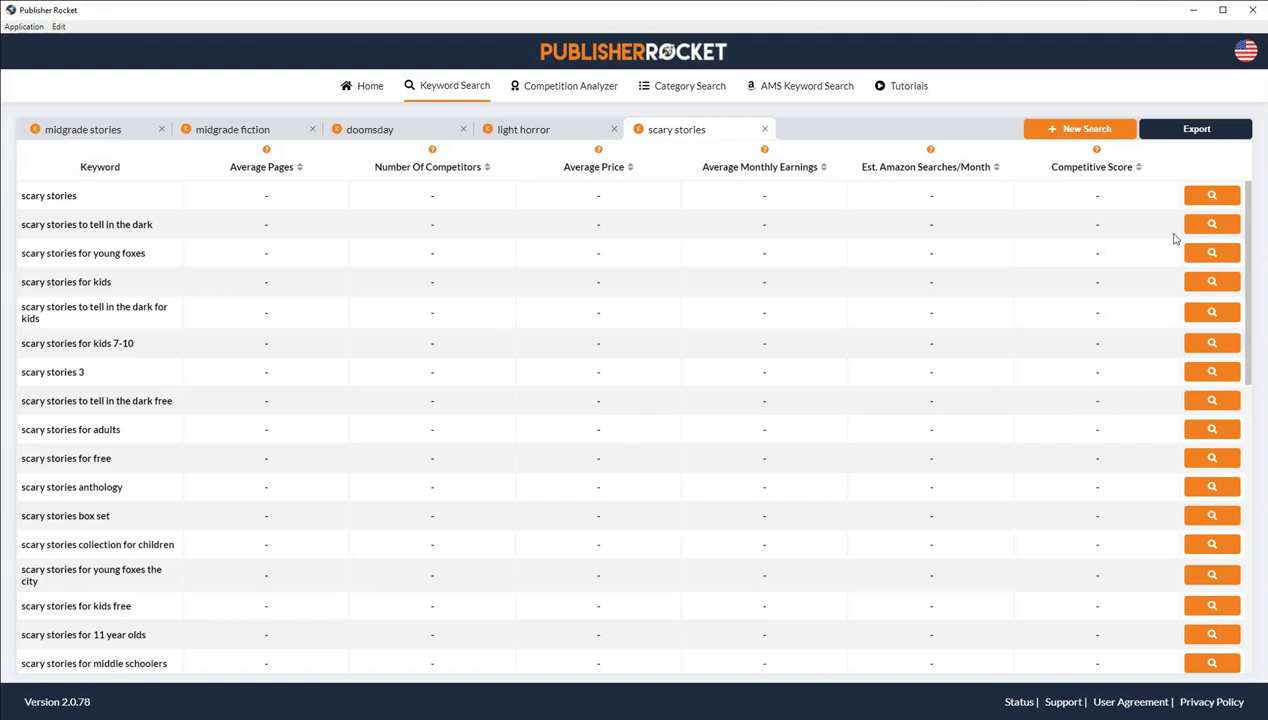
Step: Load metrics for 'scary stories' (score 81) and 'scary stories for kids' (score 49), selecting the kids keyword
click(1208, 196)
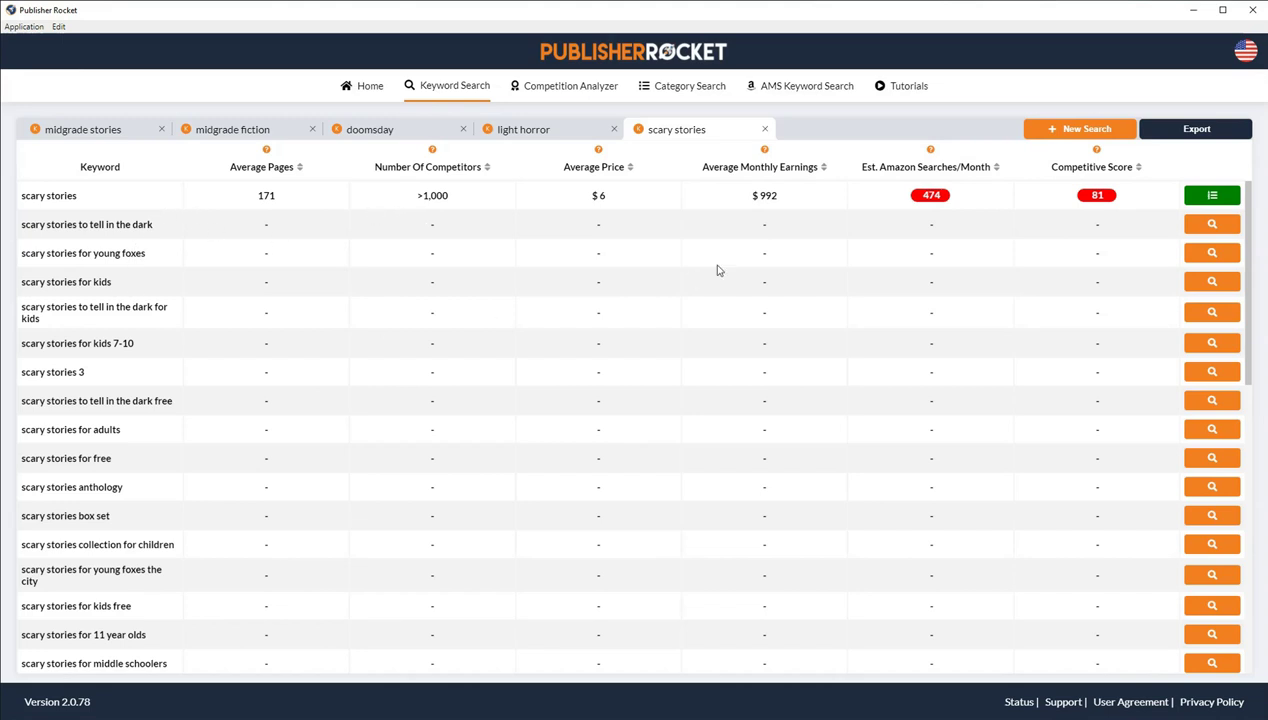
click(1196, 285)
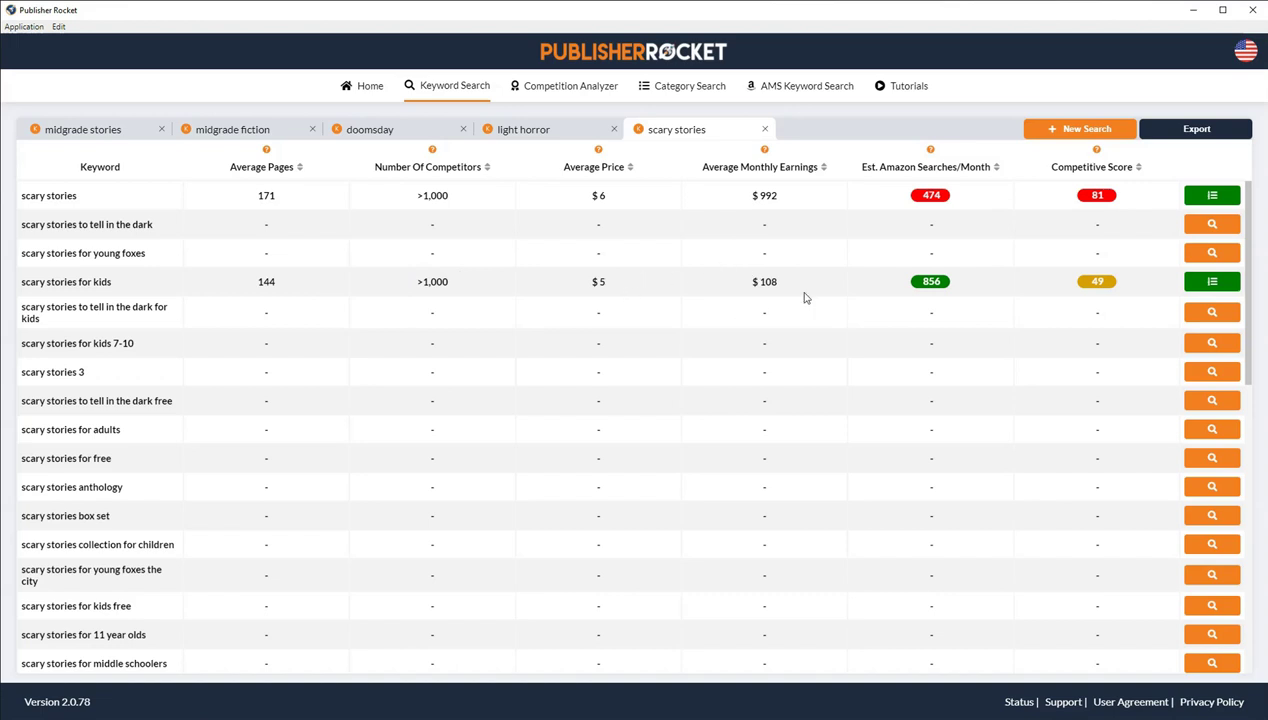
mouse_move(918, 288)
drag(125, 284, 22, 290)
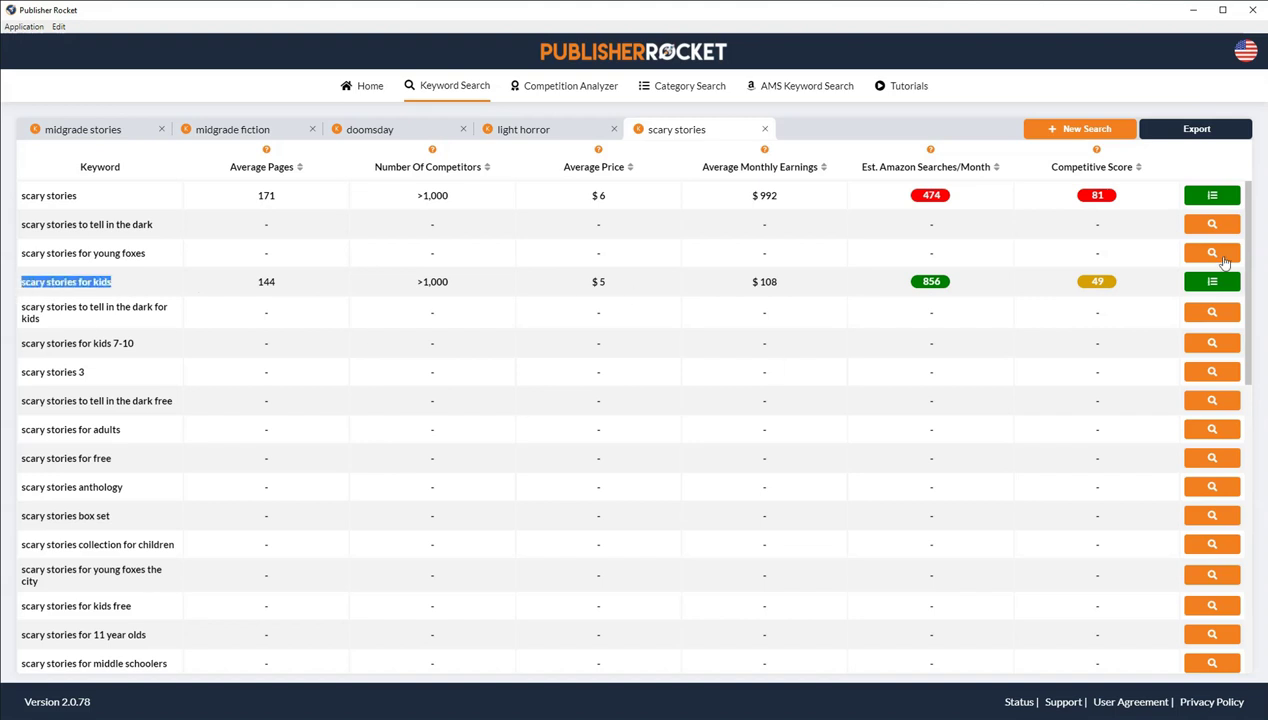
Step: Load metrics for 'scary stories for 11 year olds' and 'scary stories for middle schoolers'
key(alt+Tab)
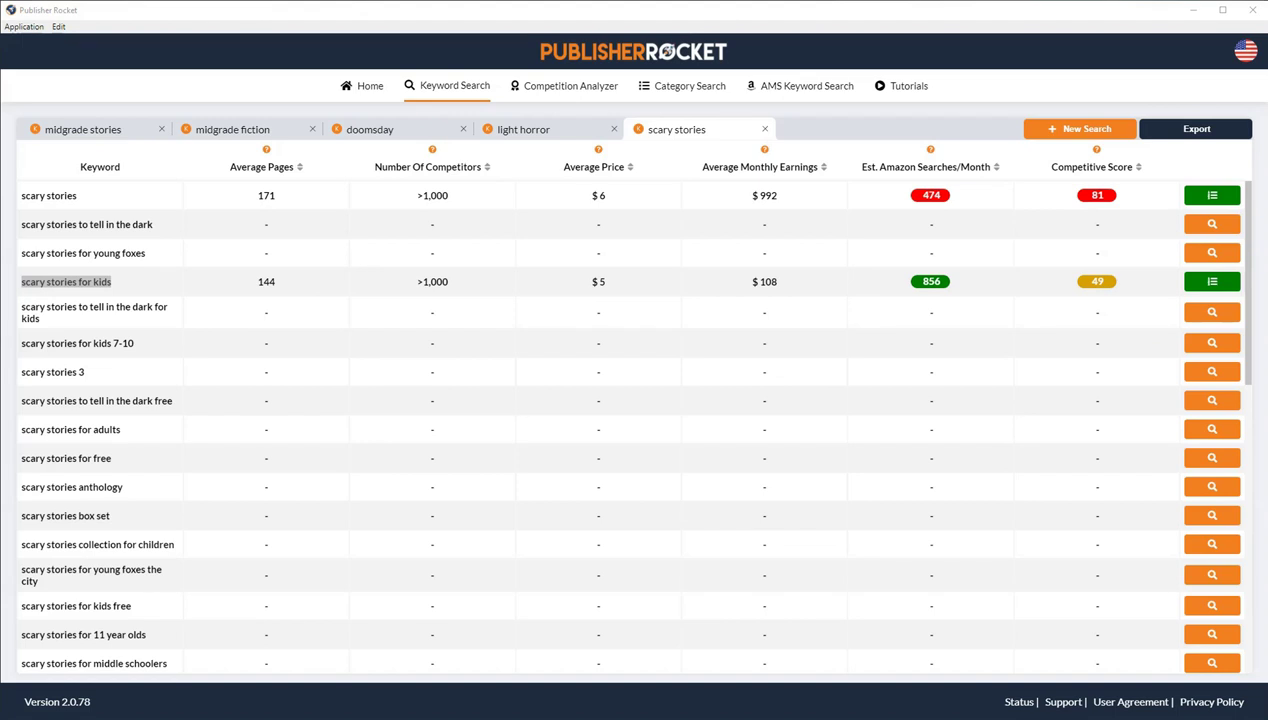
scroll(160, 306, down, 1)
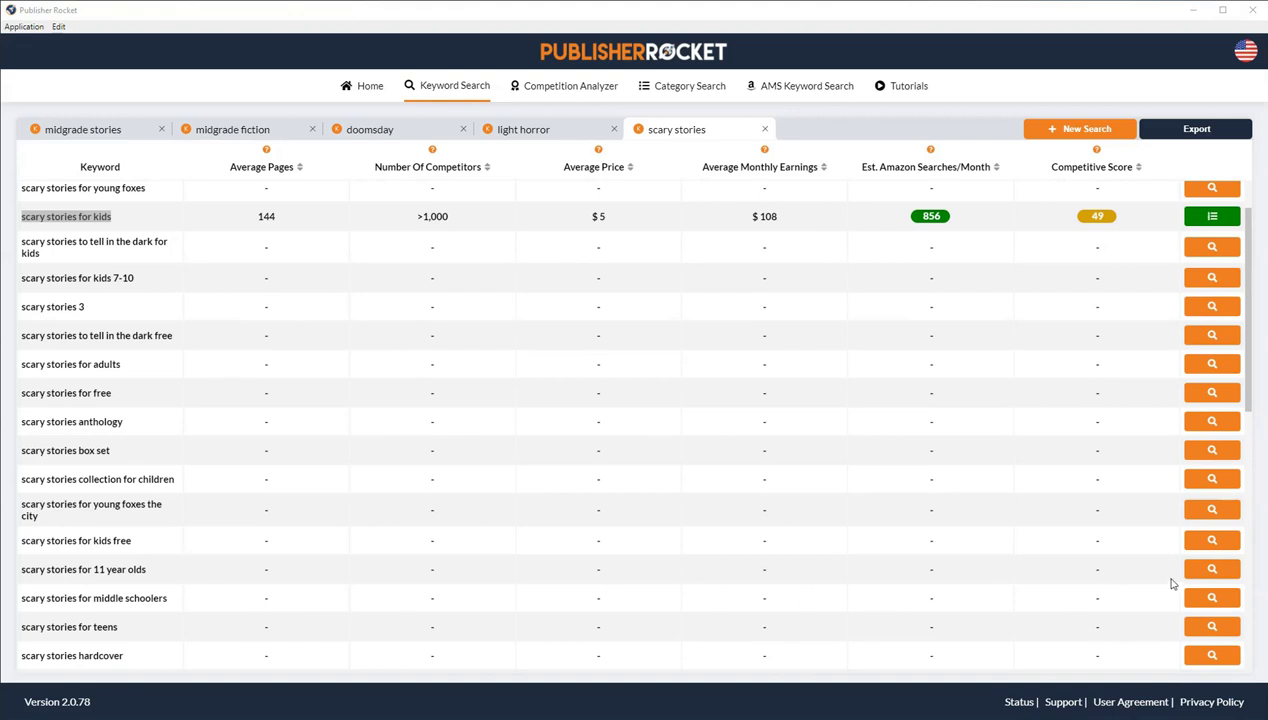
click(1212, 570)
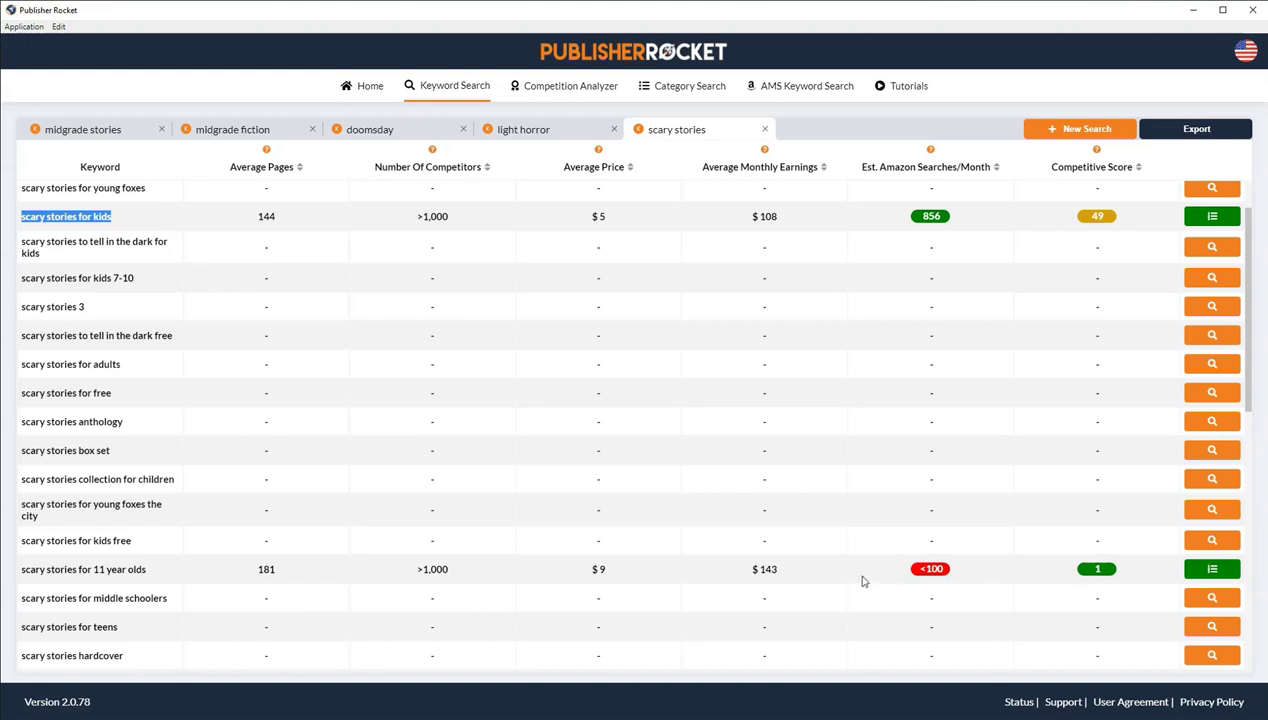
click(1212, 598)
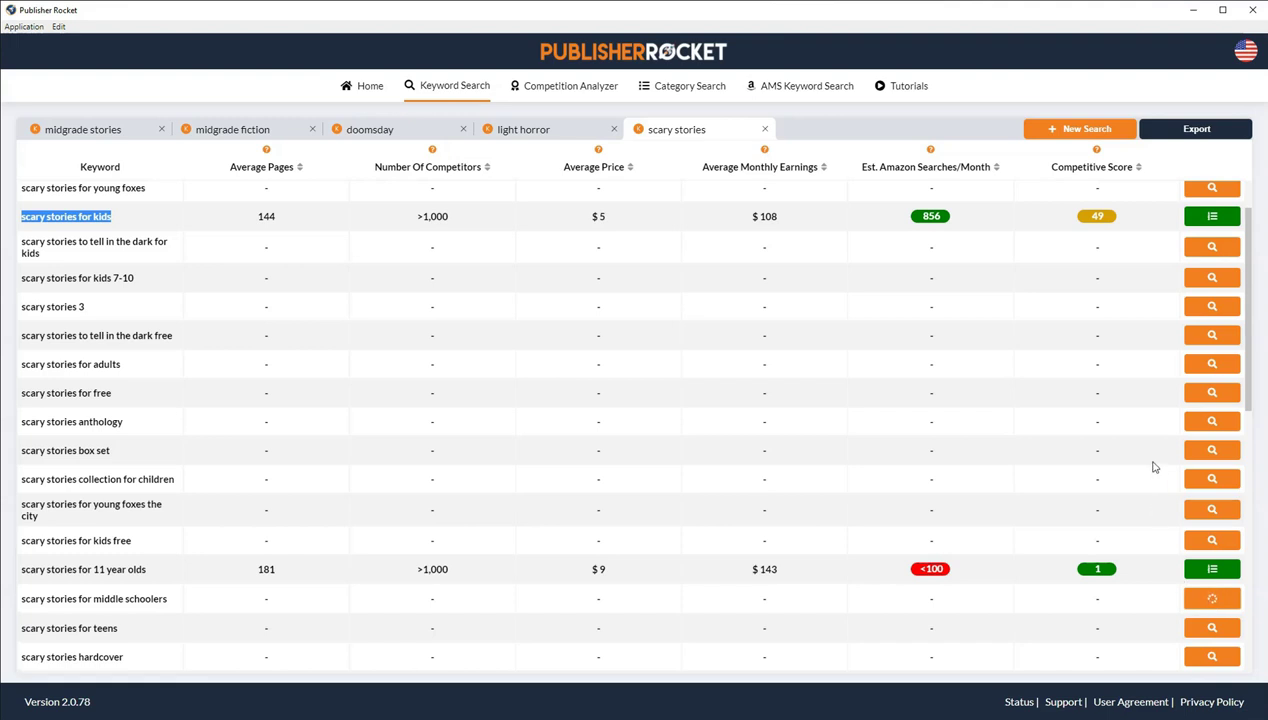
scroll(1154, 467, down, 3)
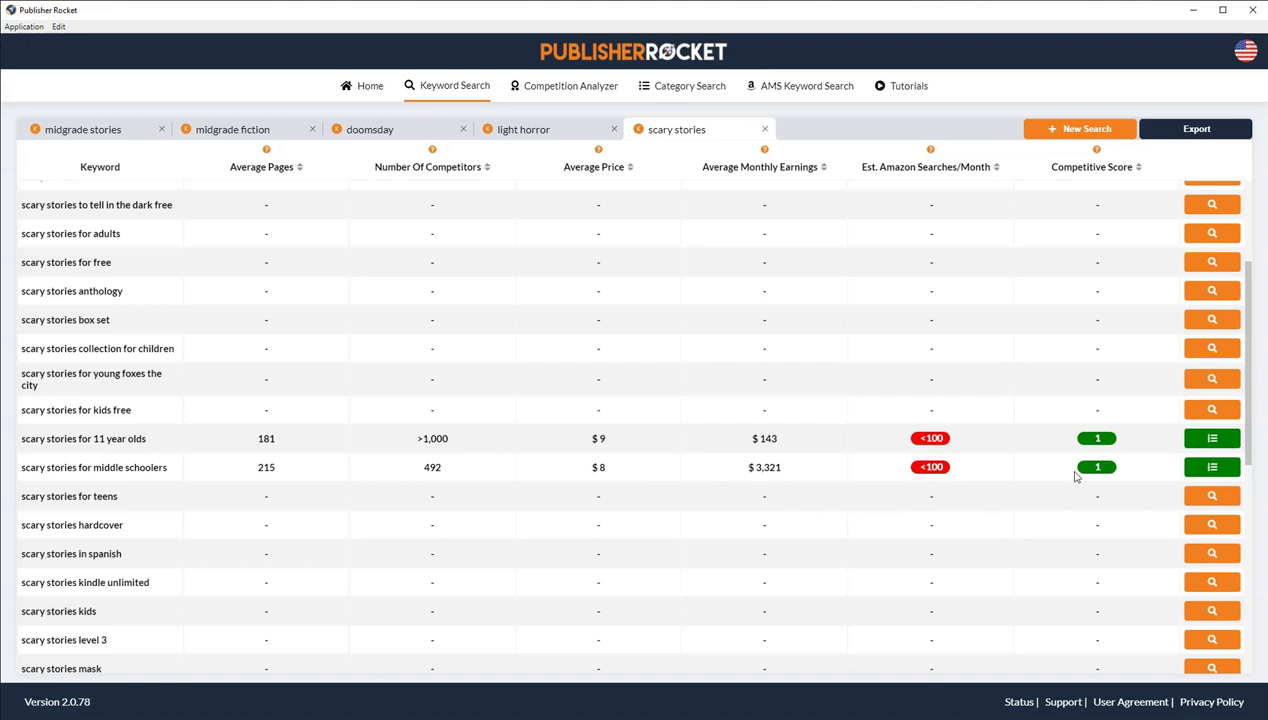
Step: Select the 'scary stories for middle schoolers' keyword text and load metrics for 'scary stories kids'
drag(168, 467, 23, 472)
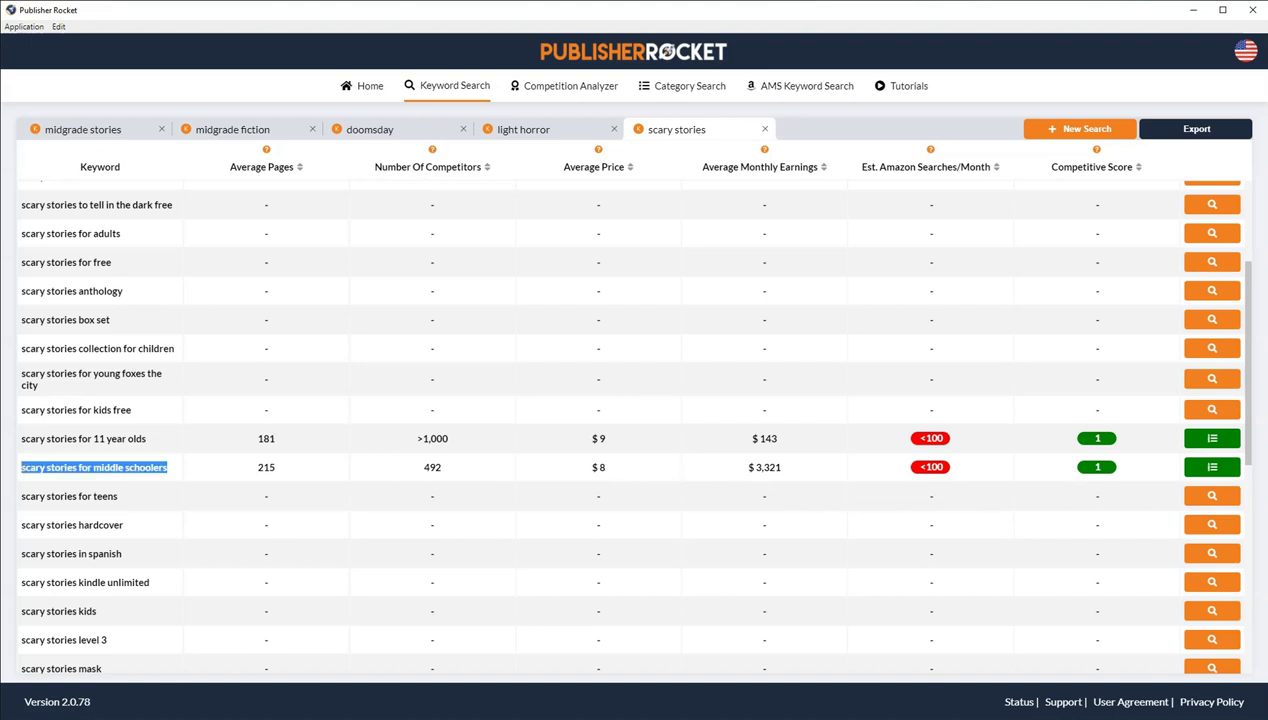
key(alt+Tab)
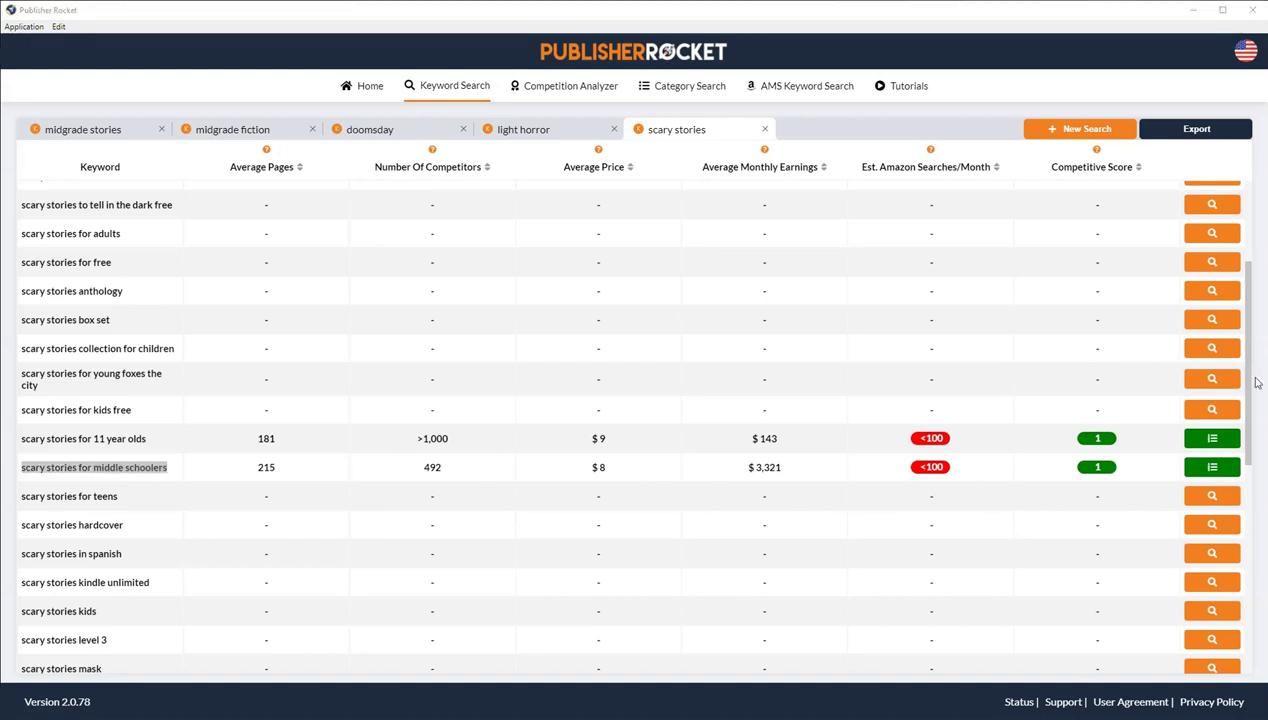
scroll(912, 445, down, 2)
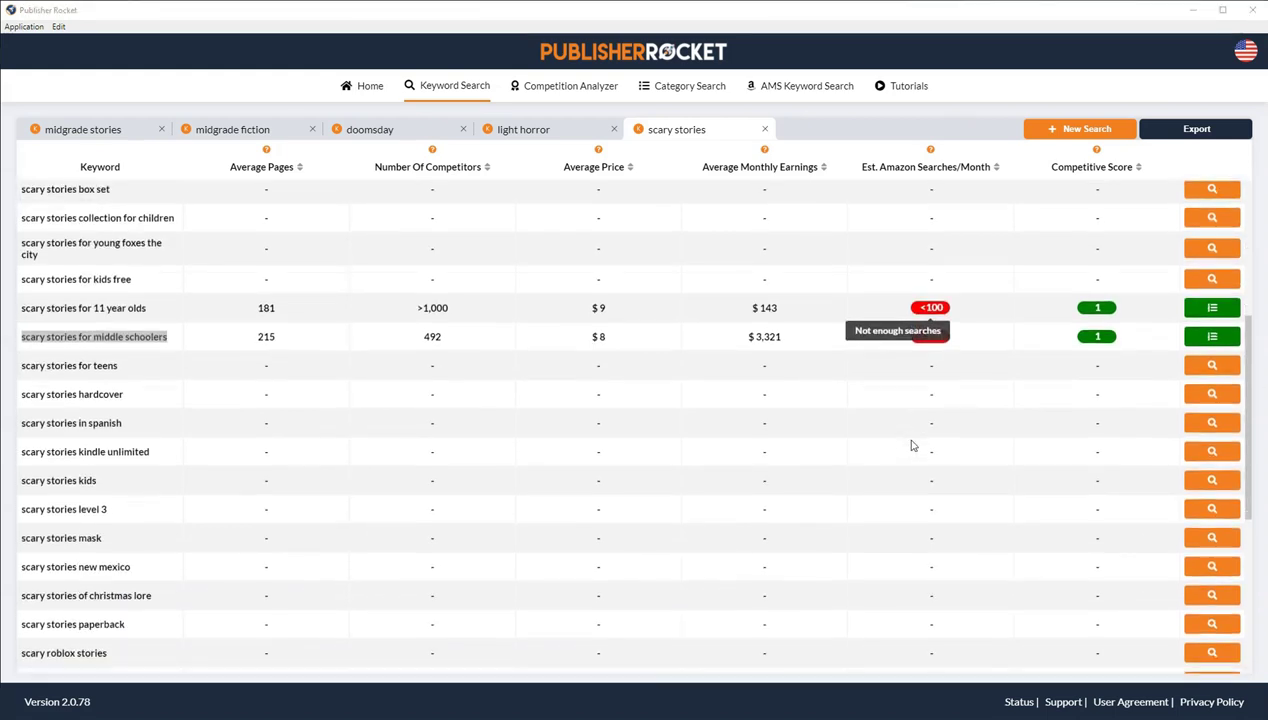
scroll(912, 445, down, 1)
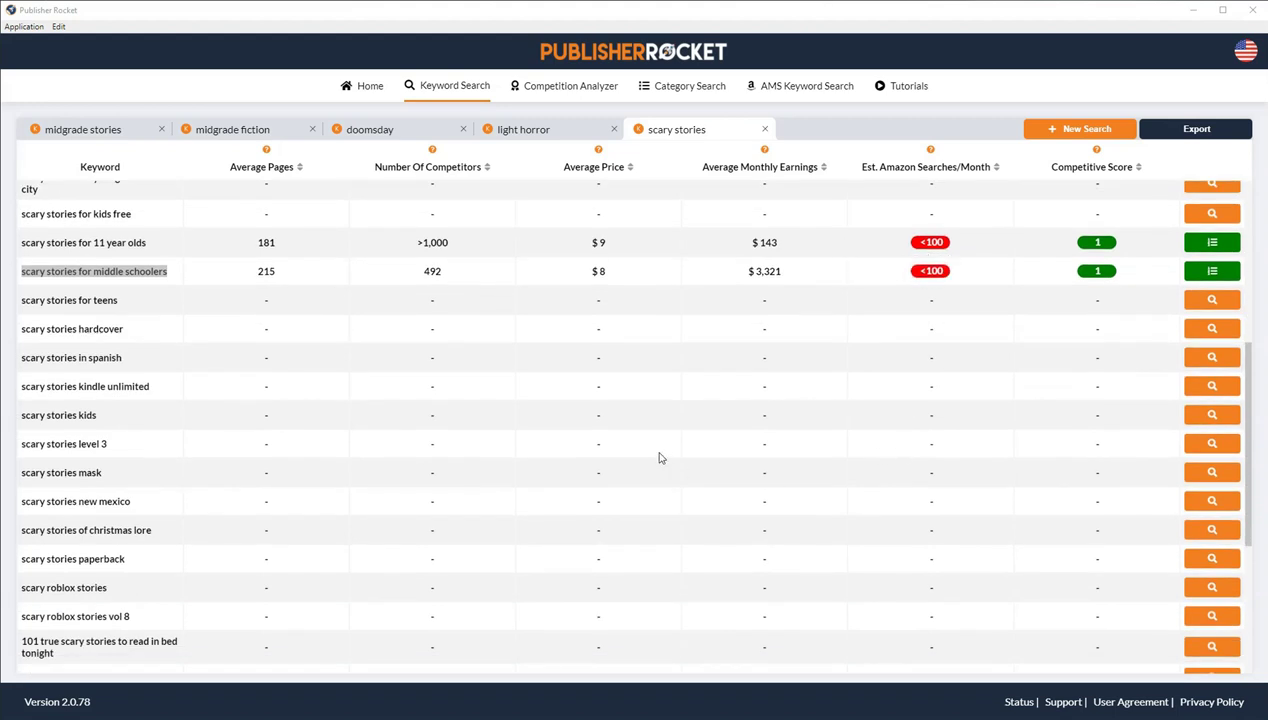
click(1211, 421)
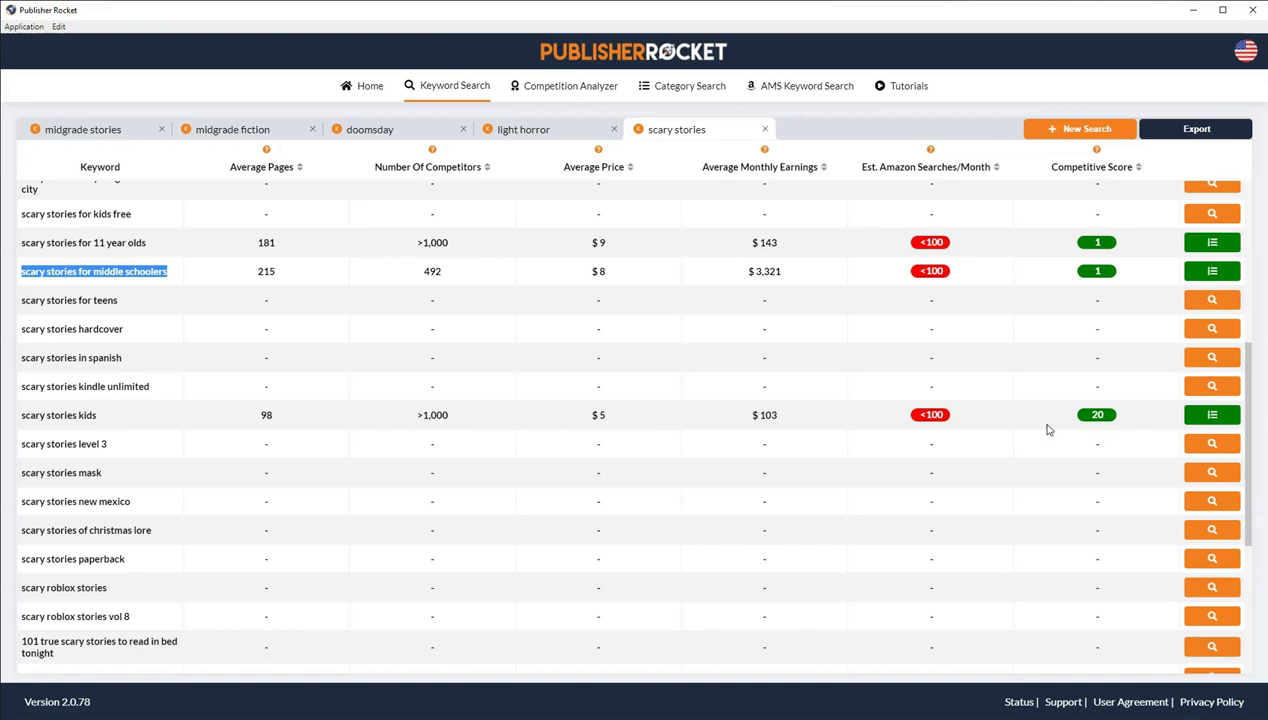
scroll(1023, 400, down, 1)
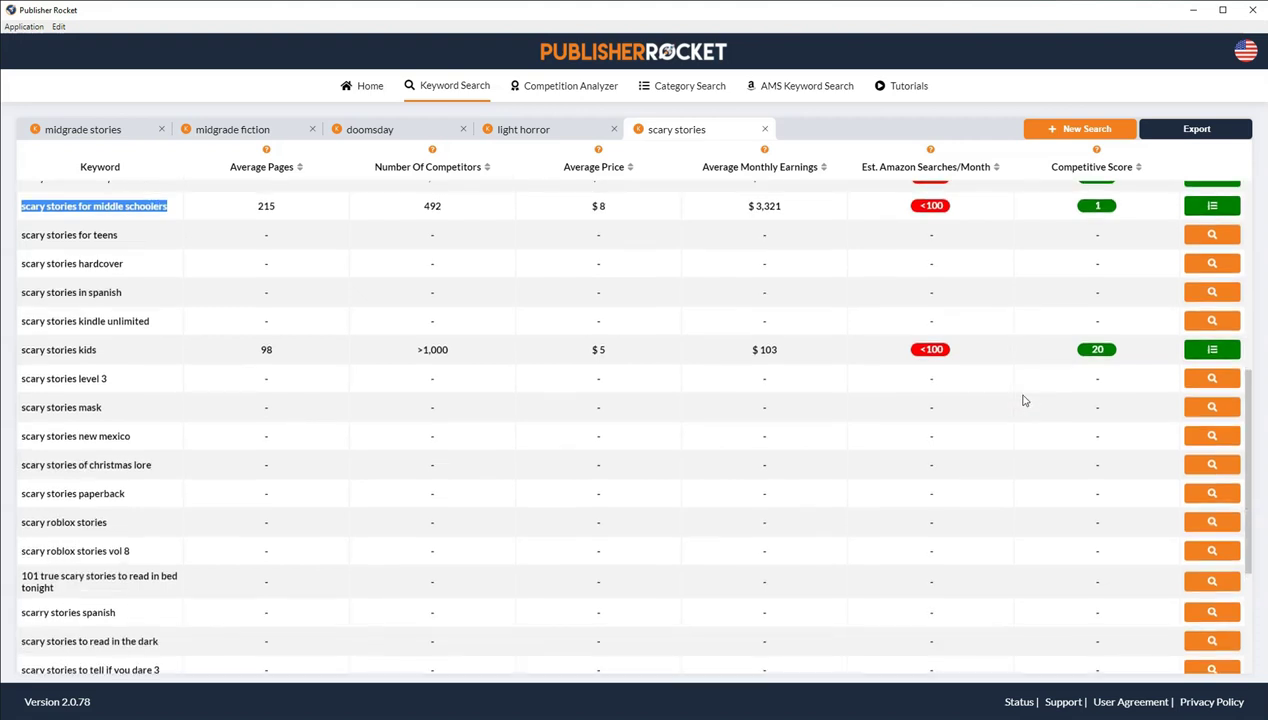
scroll(1023, 400, down, 1)
scroll(1023, 400, down, 1)
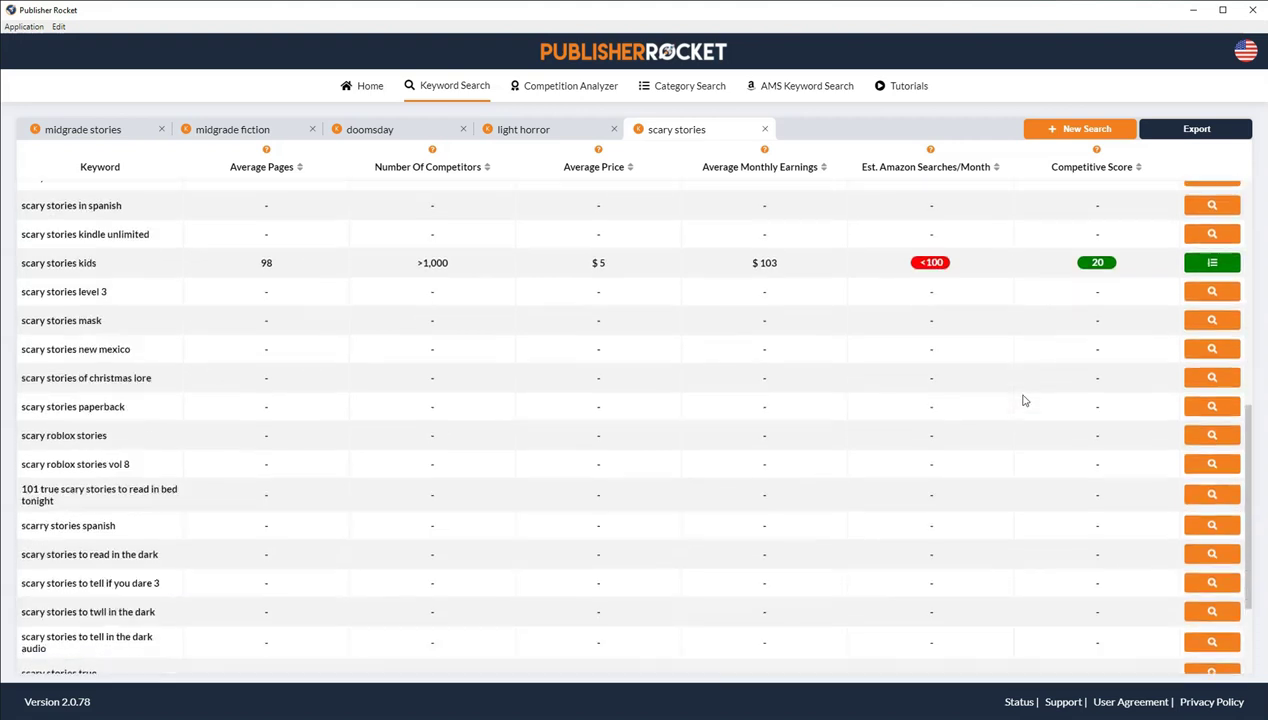
scroll(1023, 400, down, 1)
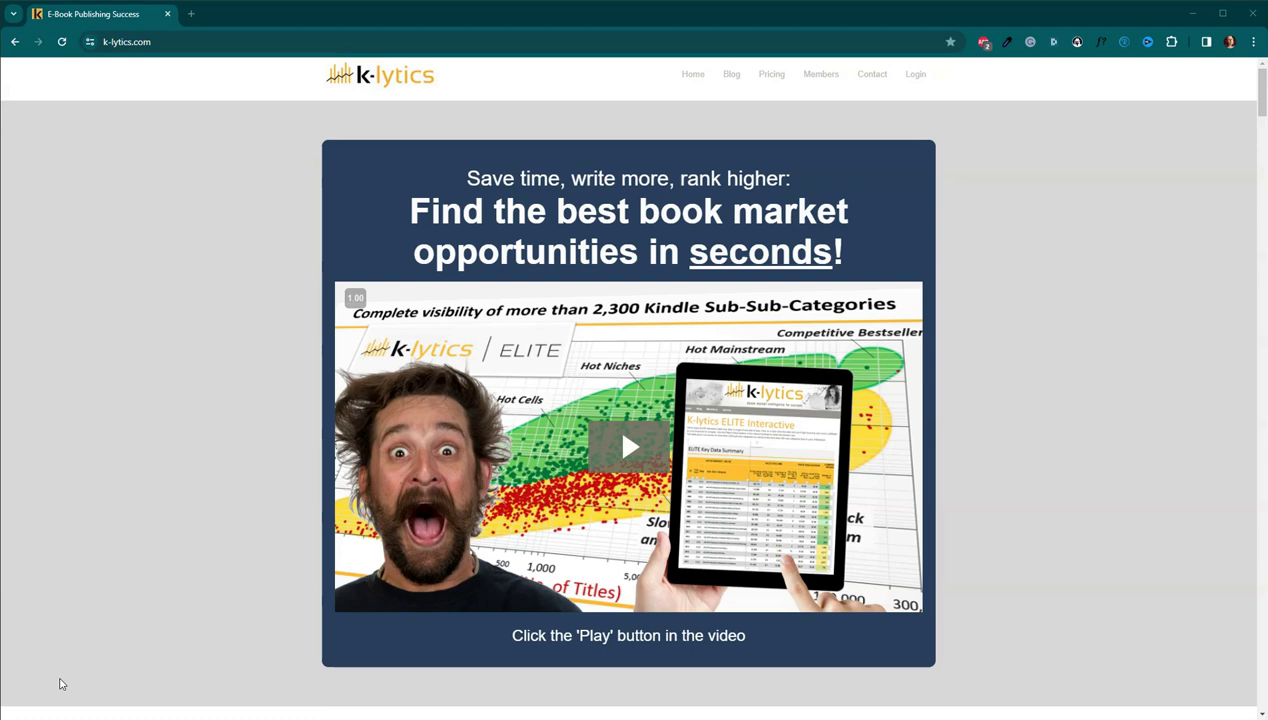
Step: Switch to Xmind's six-branch 'Writing to Market' map for the closing recap
key(alt+Tab)
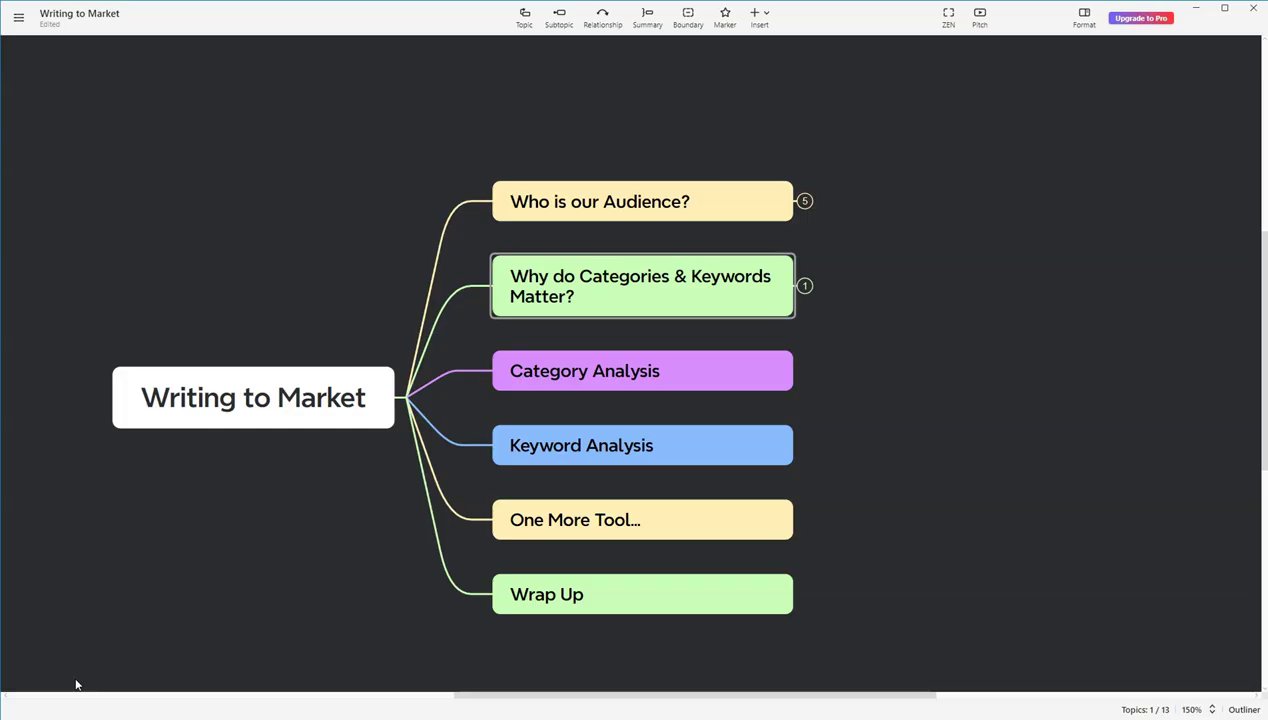